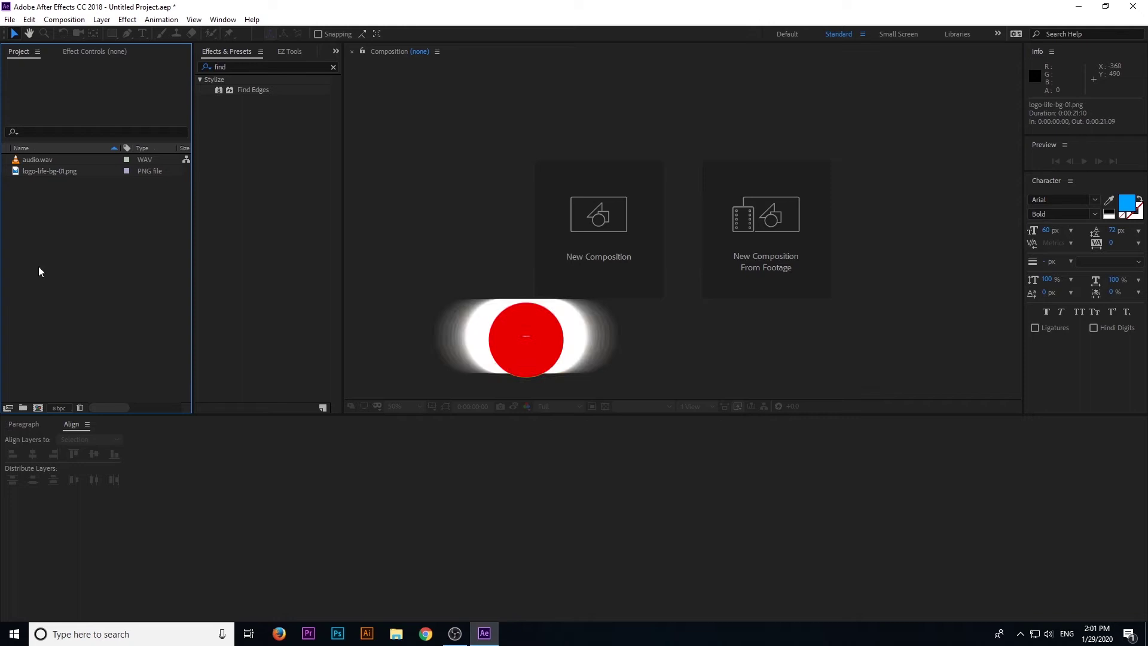
- Create an HDV/HDTV 720 25 composition (1280×720, 25 fps) named 'energy logo'
left_click(38, 408)
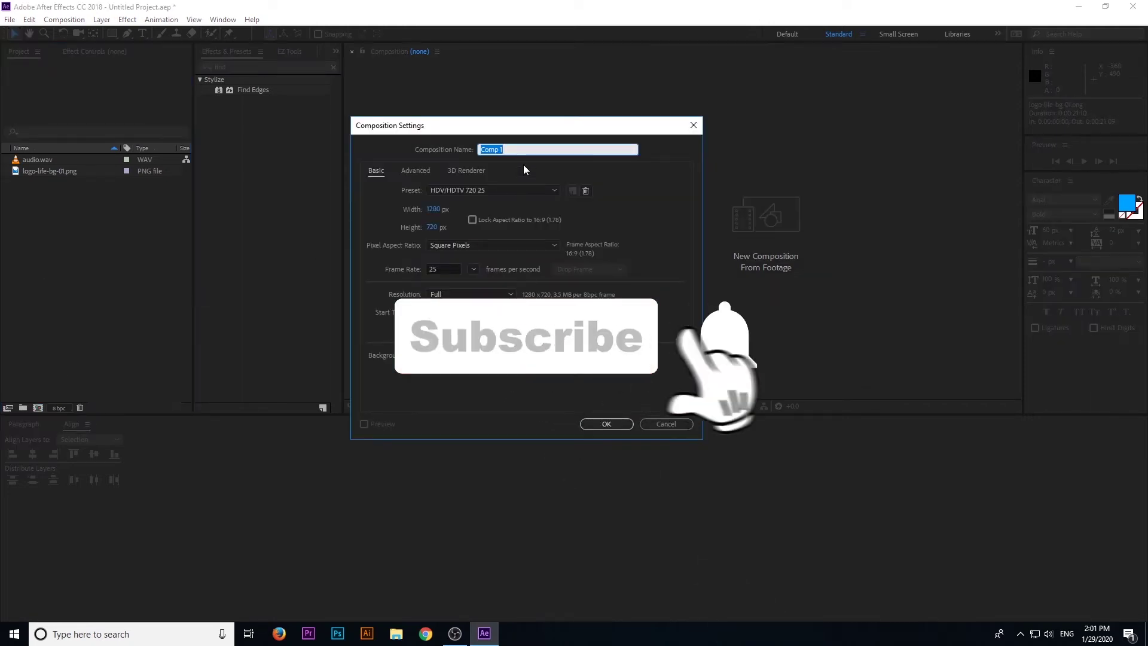
type("energy")
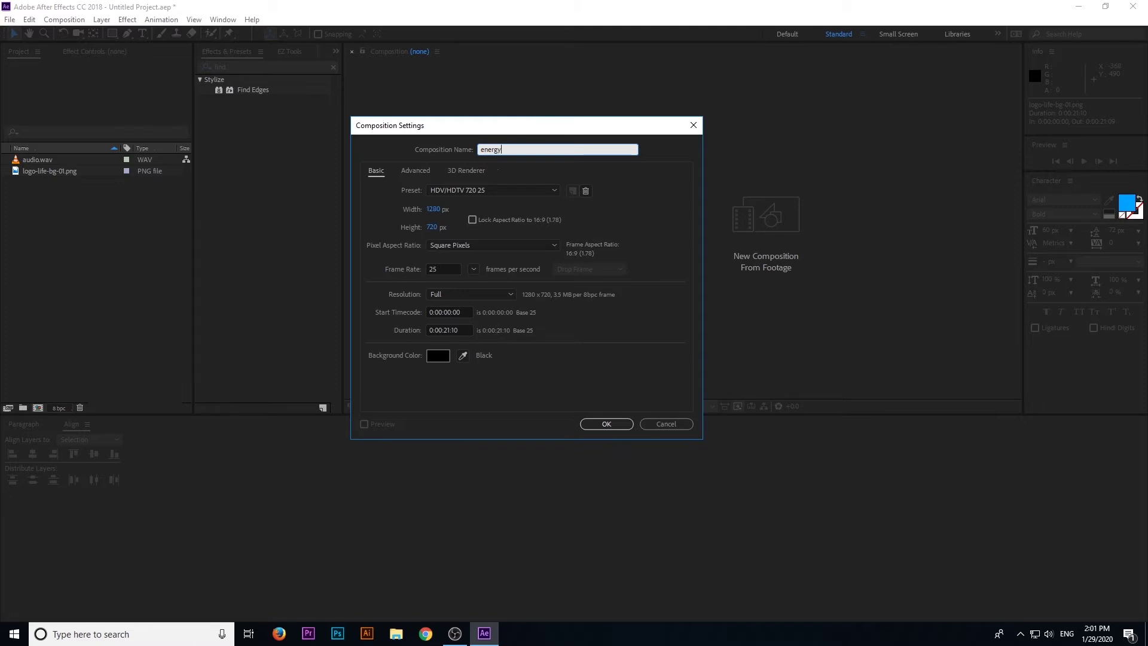
type(" logo")
left_click(605, 424)
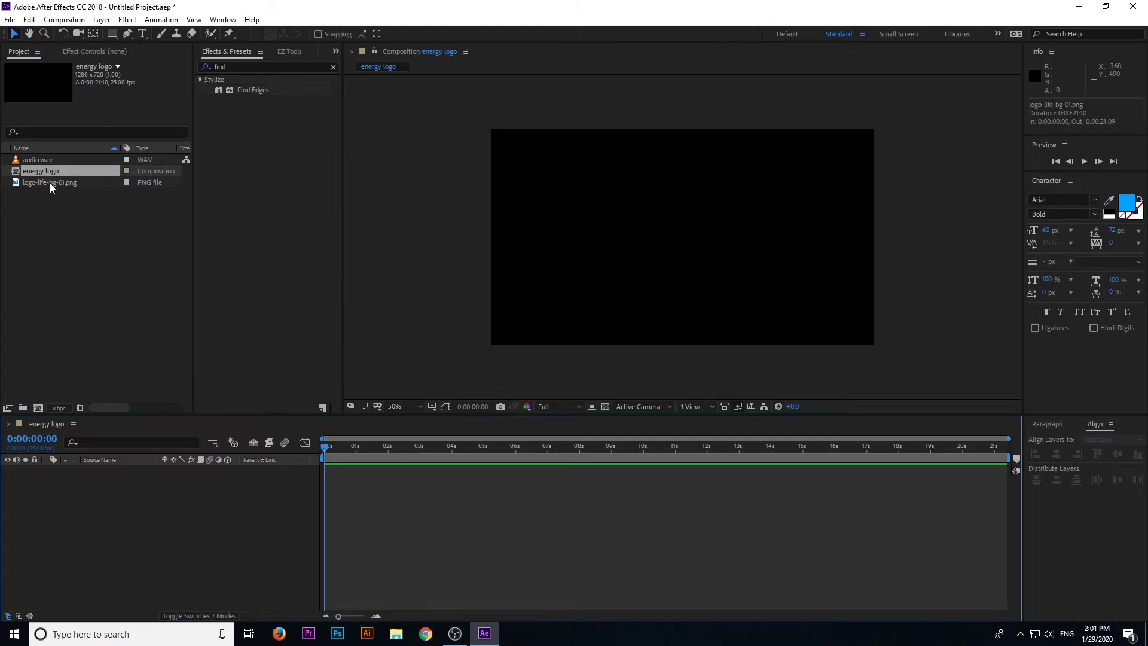
- Add logo-life-bg-01.png to the timeline and pre-compose it as 'logo'
left_click_drag(50, 182, 78, 476)
key("s")
right_click(129, 469)
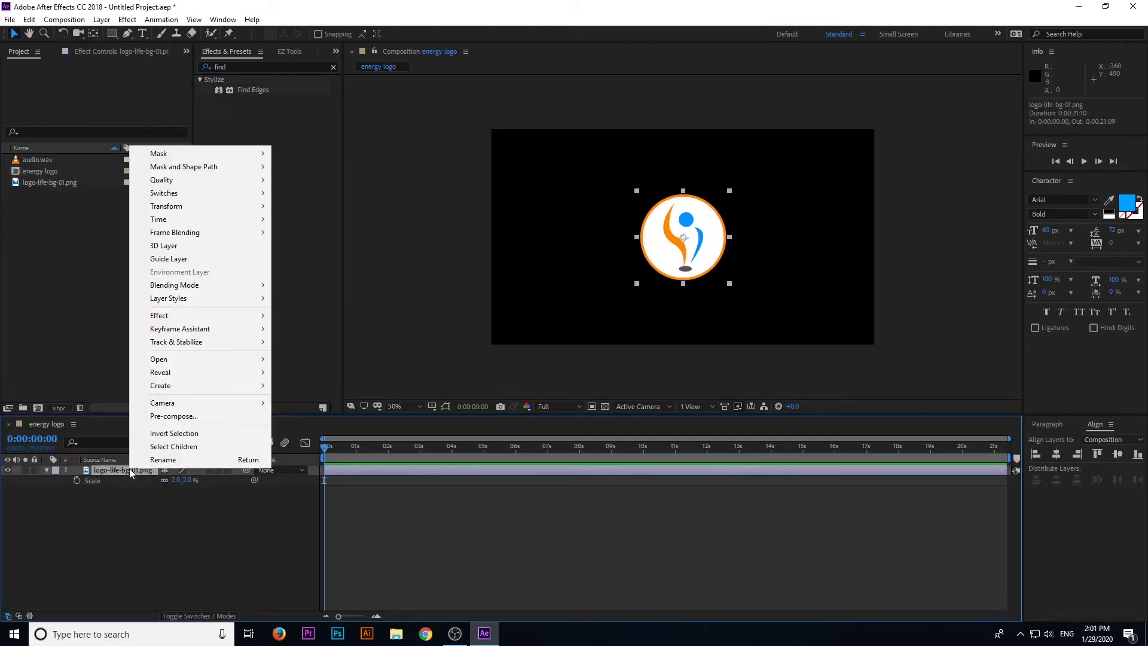
left_click(173, 414)
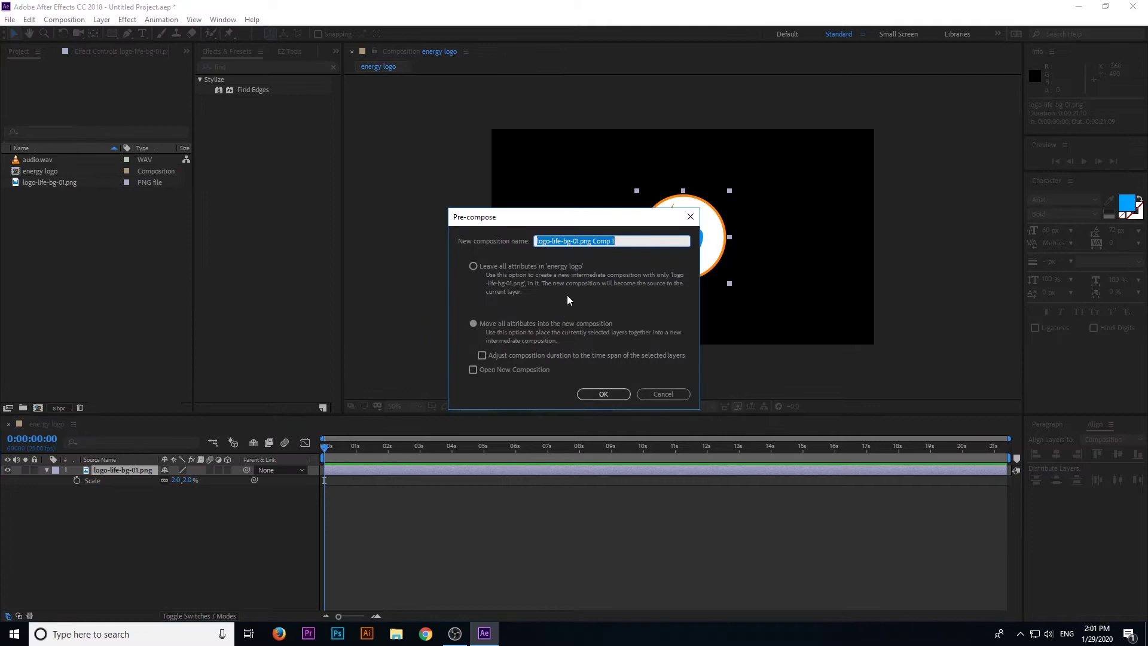
type("logo")
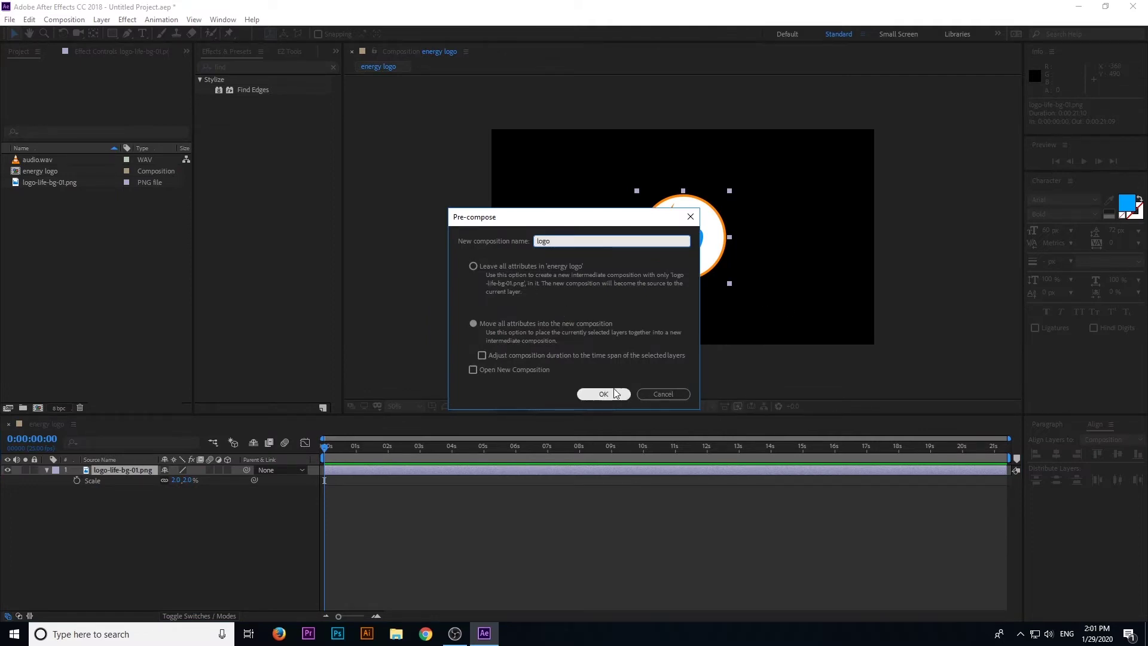
left_click(603, 394)
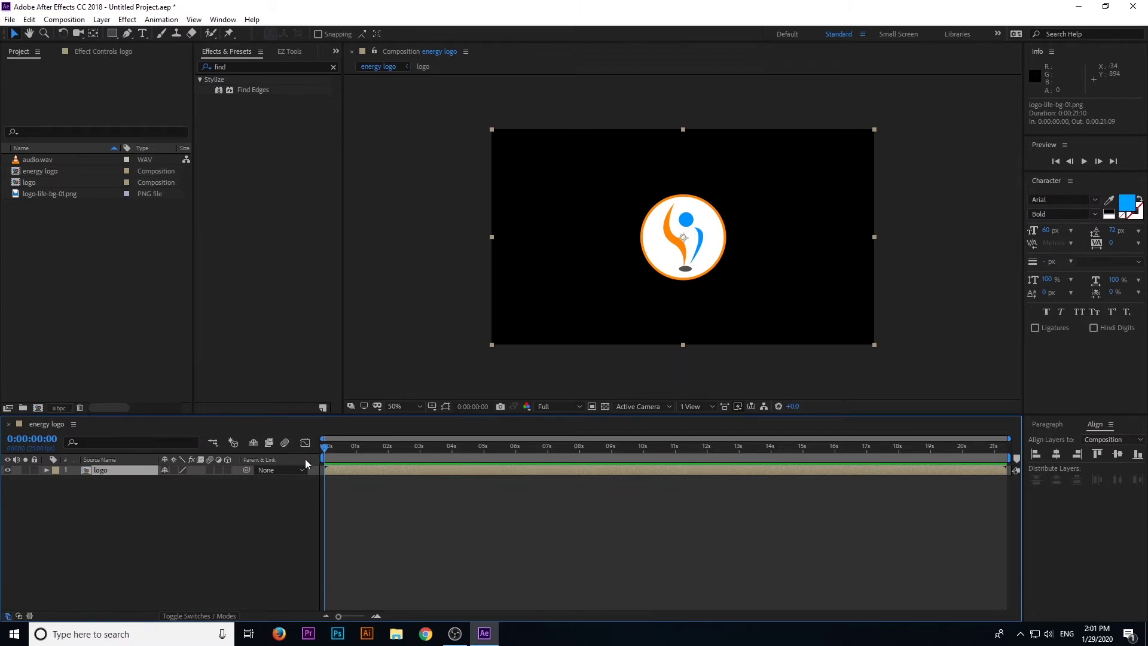
- Add a black 1280×720 solid layer named 'solid' above the logo layer
right_click(118, 500)
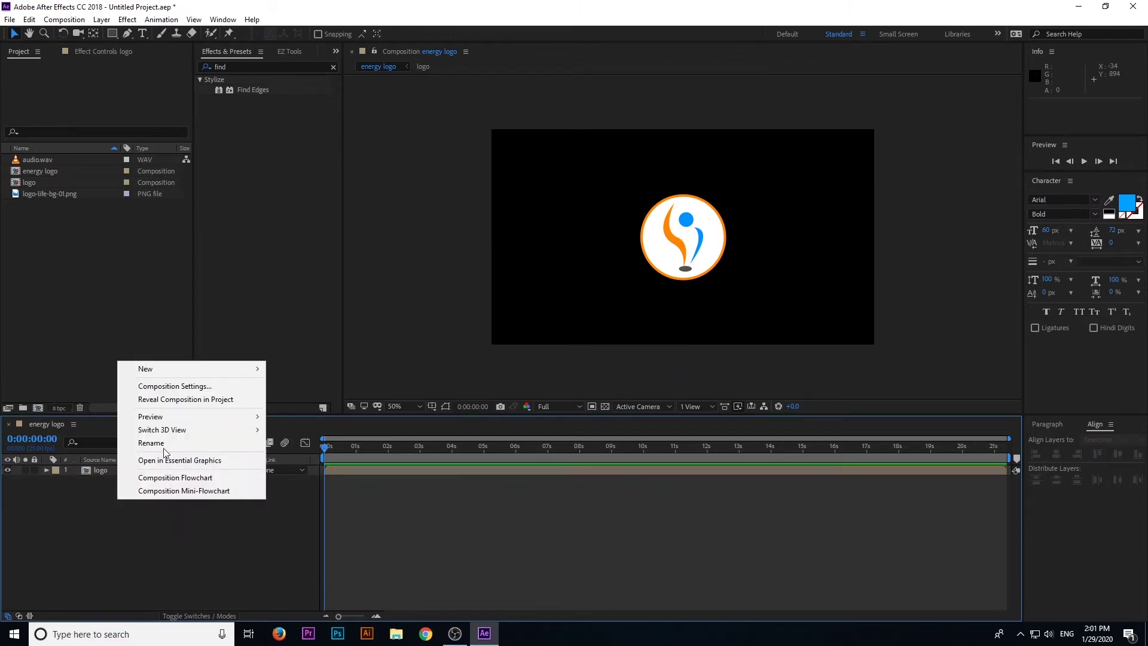
mouse_move(257, 369)
left_click(290, 397)
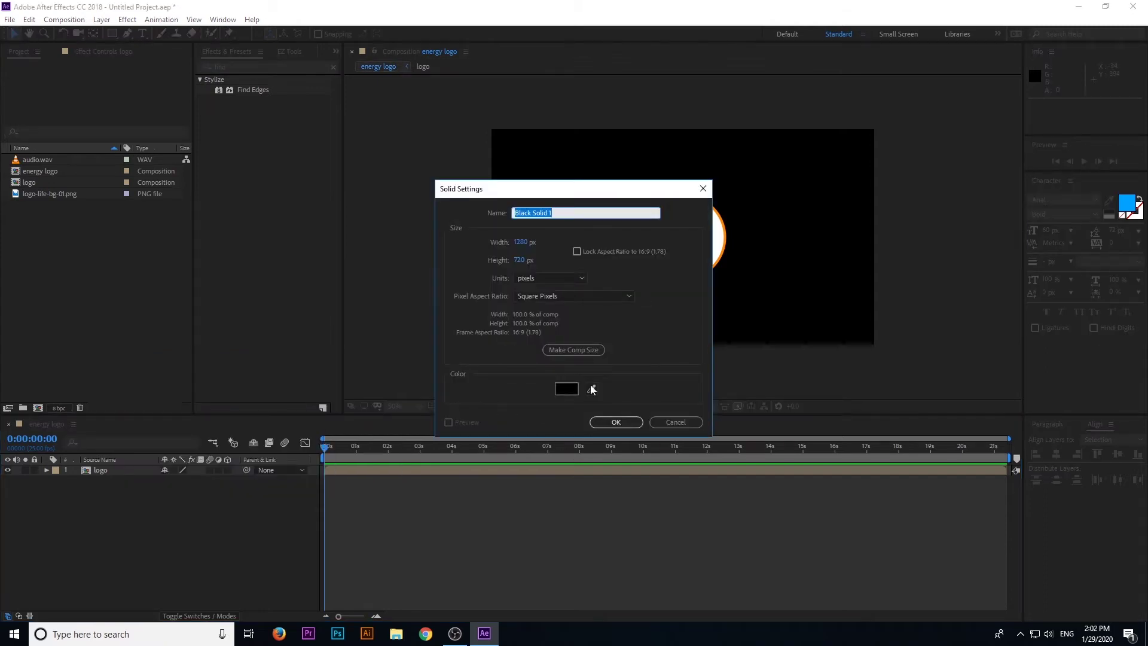
type("solid")
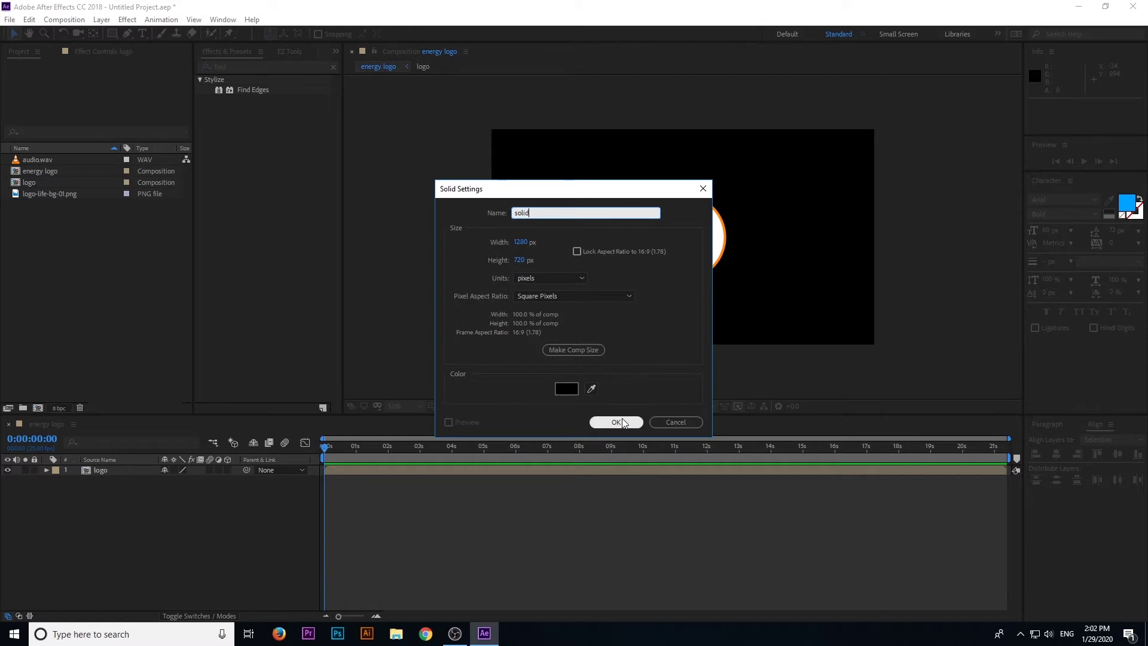
left_click(616, 422)
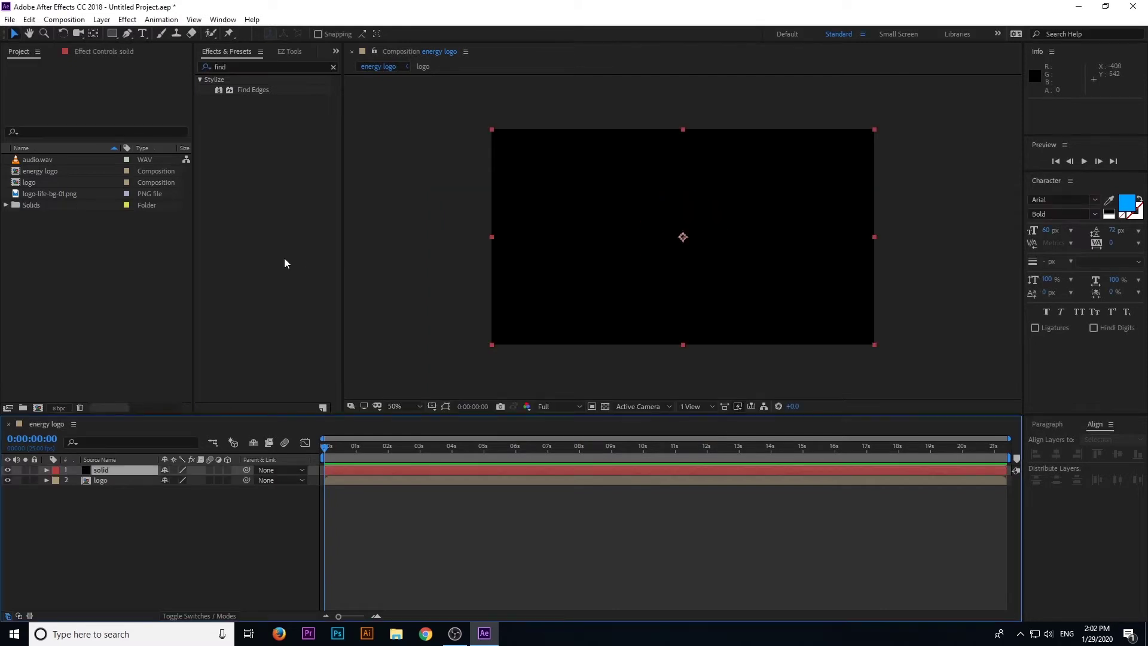
- Search effects for 'frac' and apply Fractal Noise to the solid
left_click(333, 66)
left_click(296, 65)
type("fr")
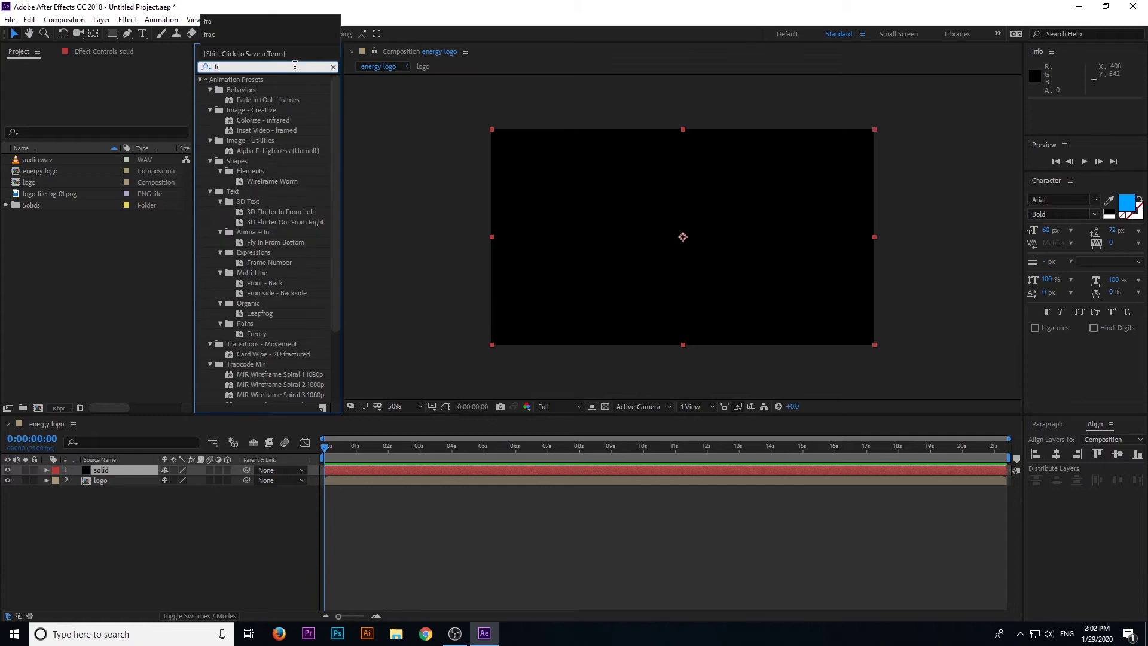
type("ac")
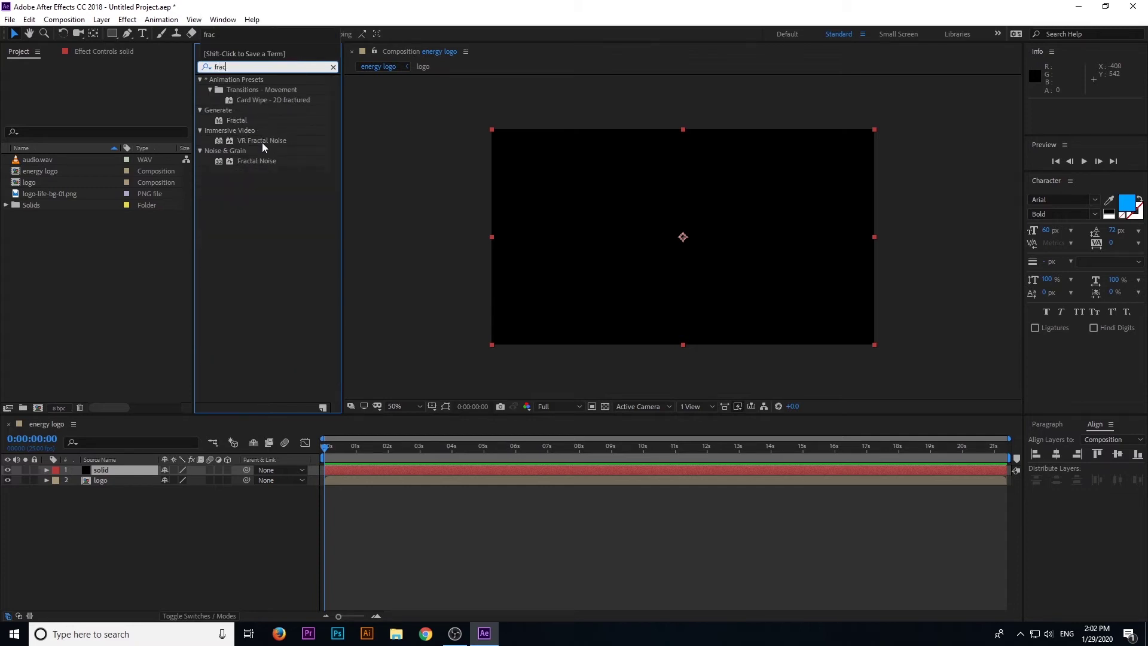
mouse_move(258, 159)
left_mouse_down()
mouse_move(209, 238)
mouse_move(129, 470)
left_mouse_up()
- Set Fractal Noise Contrast to 500 and Brightness to -400
left_click(114, 117)
type("500")
key("Return")
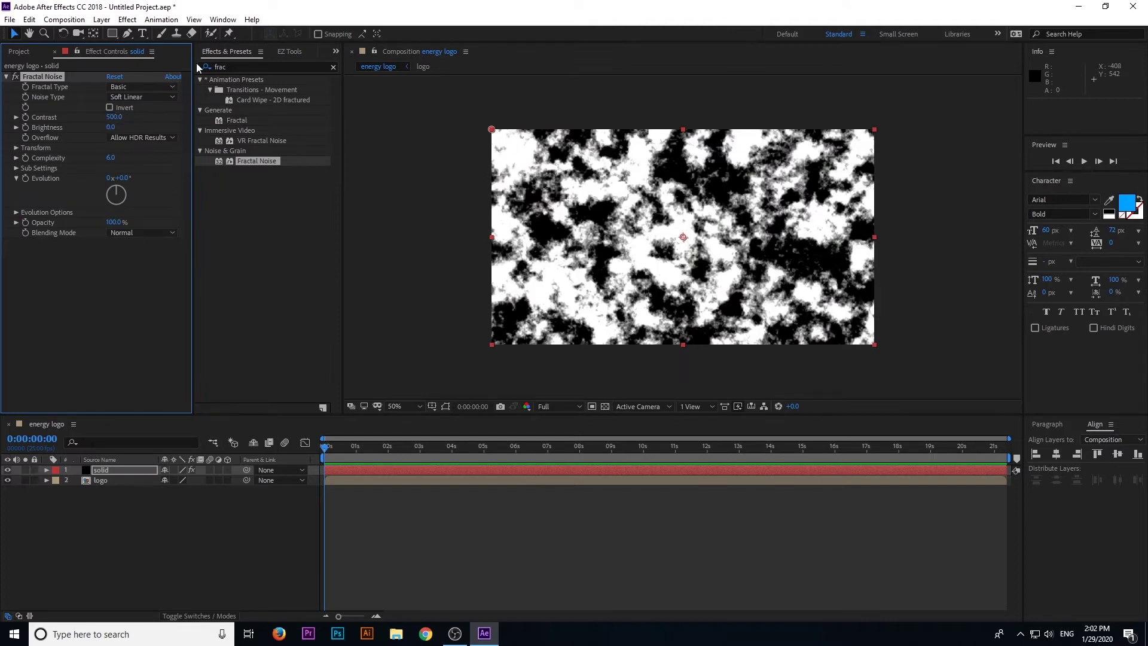
left_click(110, 128)
type("-400")
left_click(222, 220)
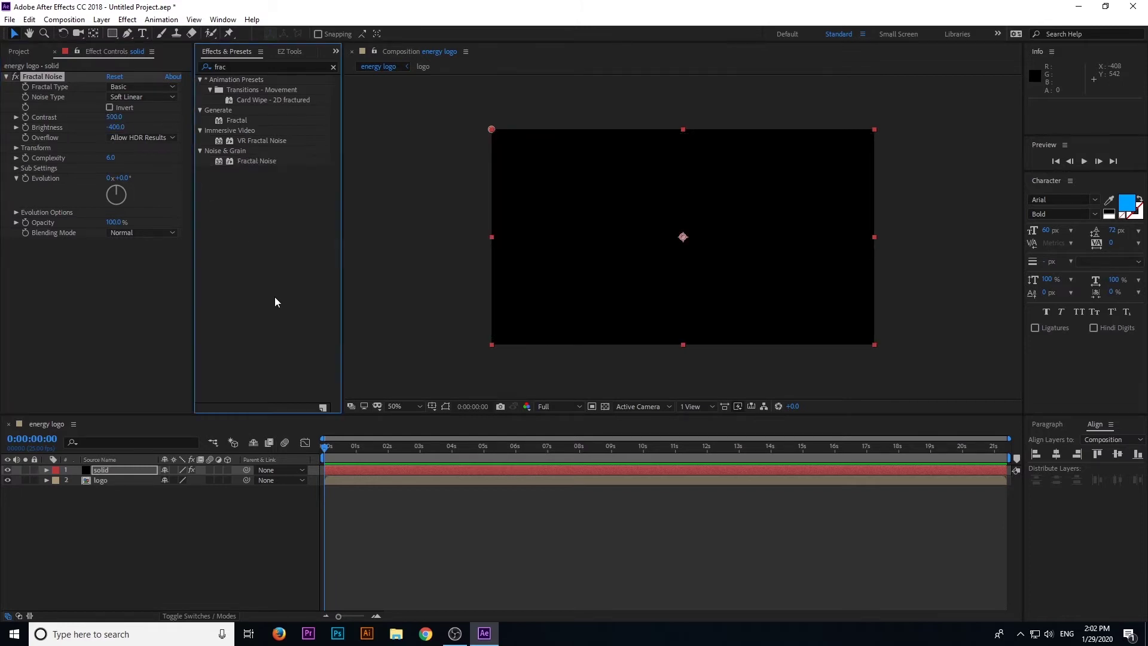
- At about seven seconds, set Brightness to 300
left_click_drag(324, 461, 547, 467)
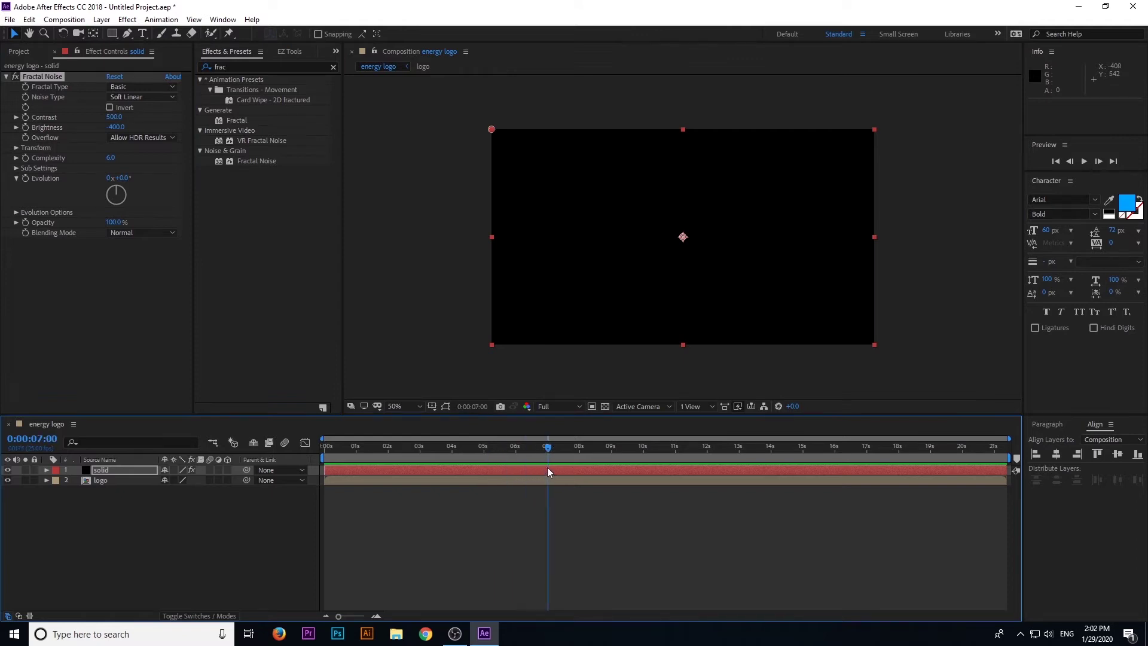
left_click(114, 127)
type("300")
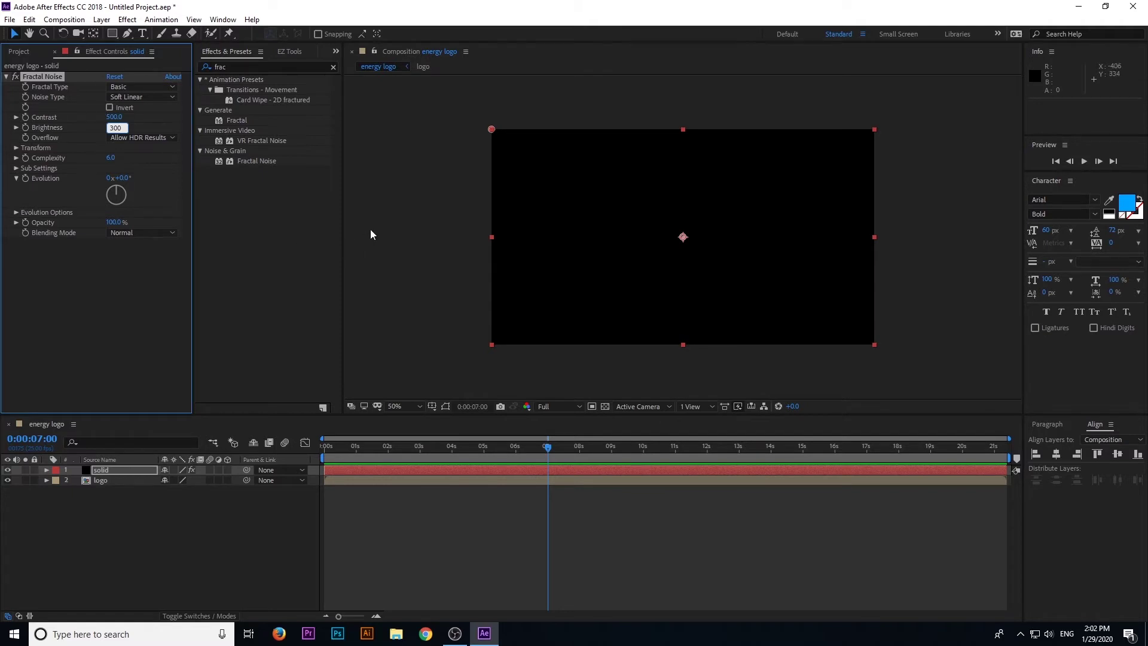
left_click(371, 228)
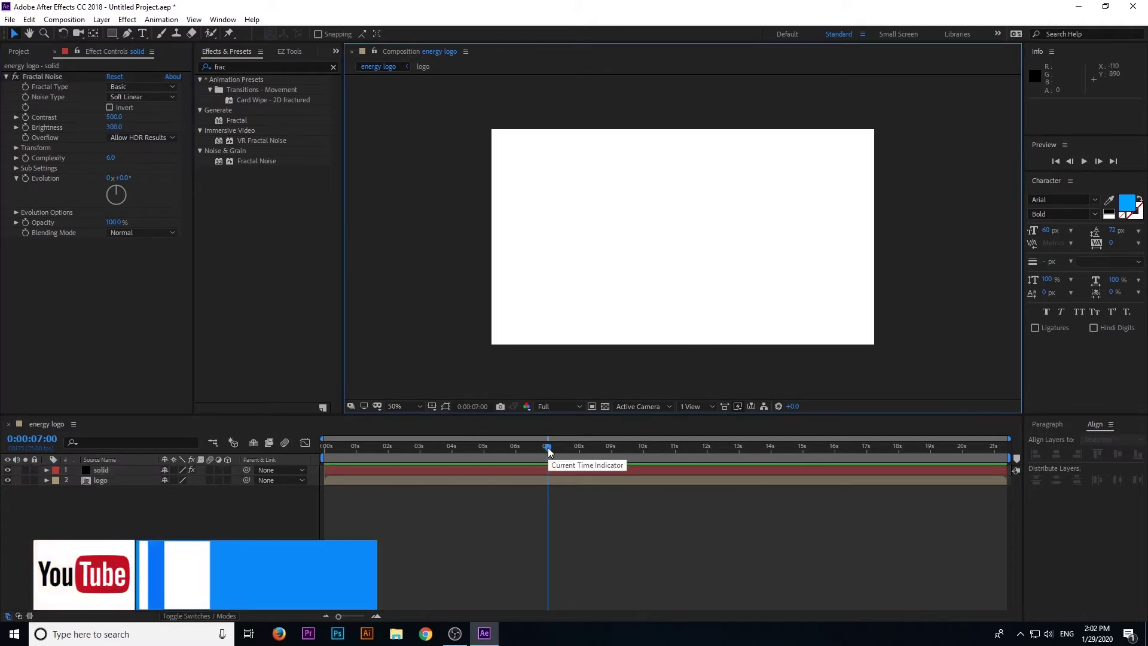
- Keyframe Brightness at -400 at the start and 300 at seven seconds
left_click_drag(547, 446, 322, 455)
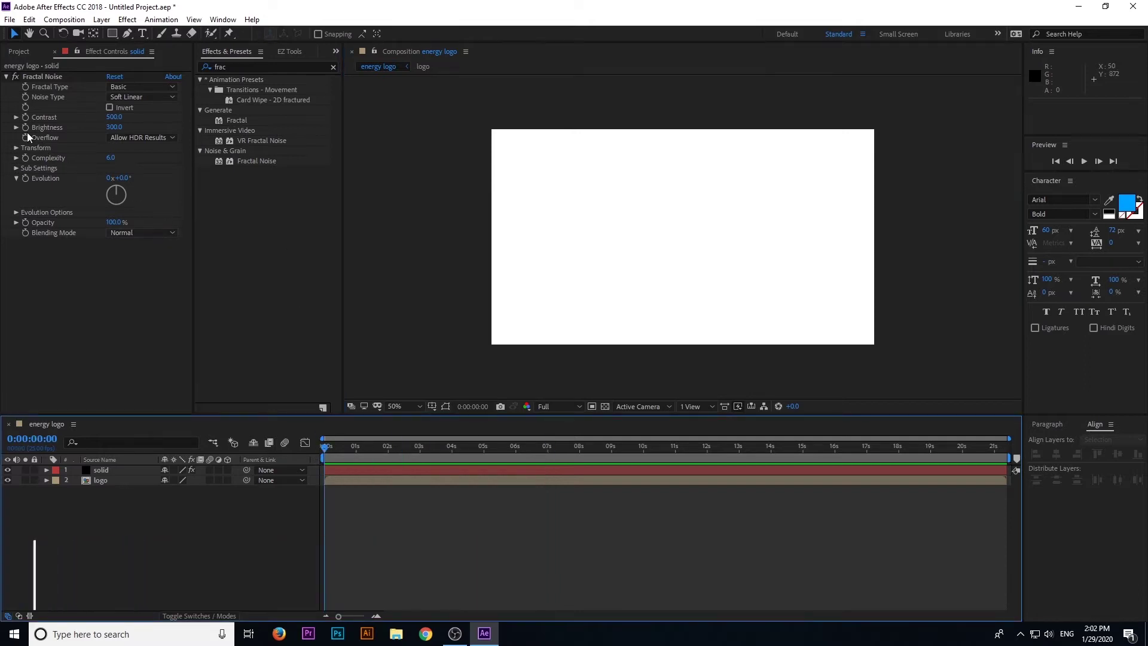
left_click(113, 127)
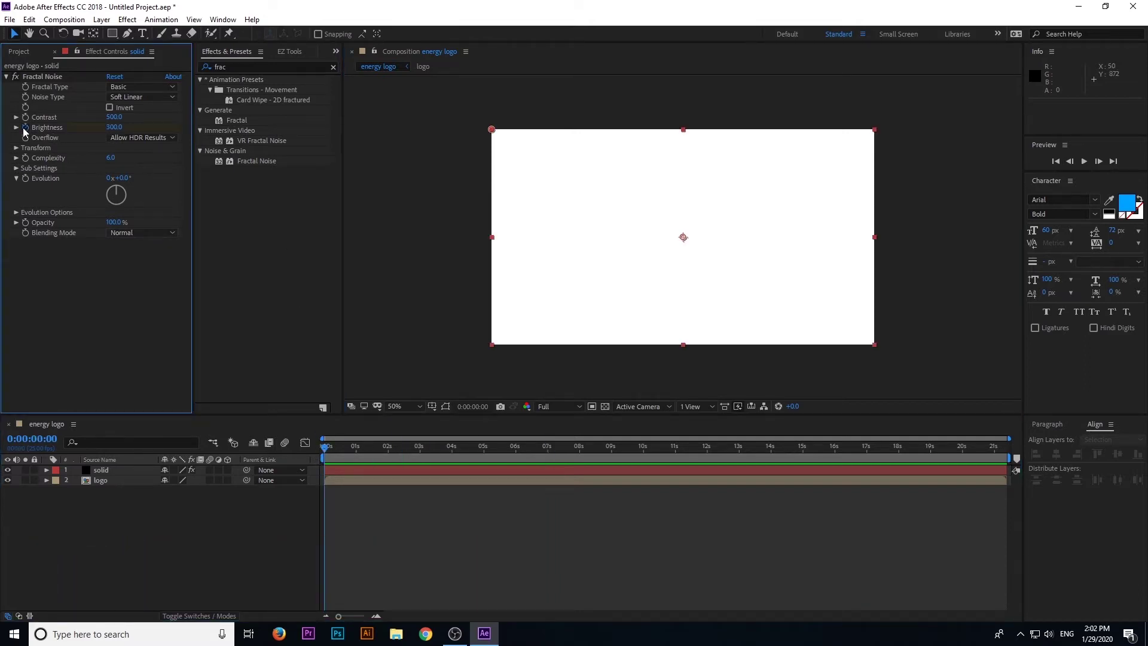
type("-400")
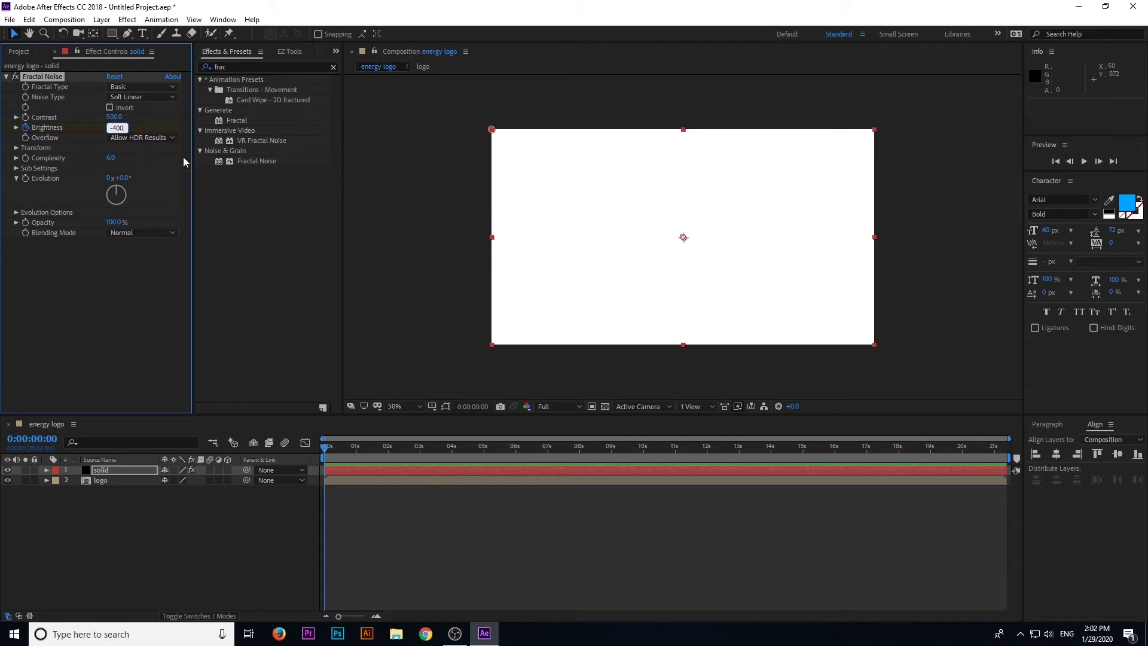
left_click_drag(323, 454, 547, 468)
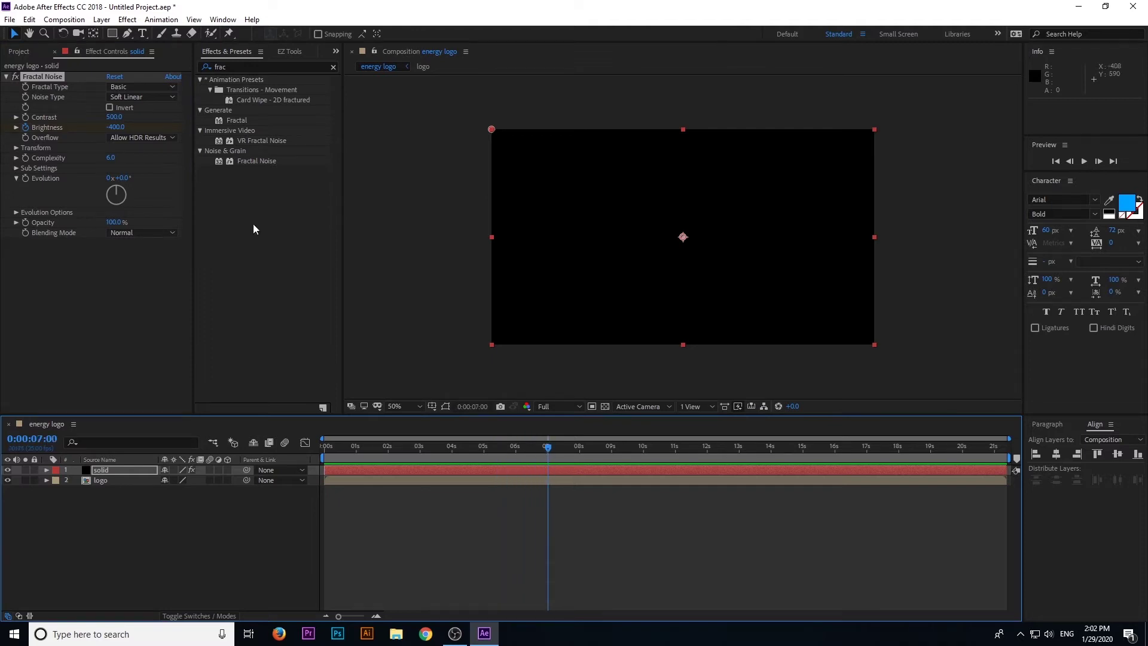
left_click(119, 127)
type("300")
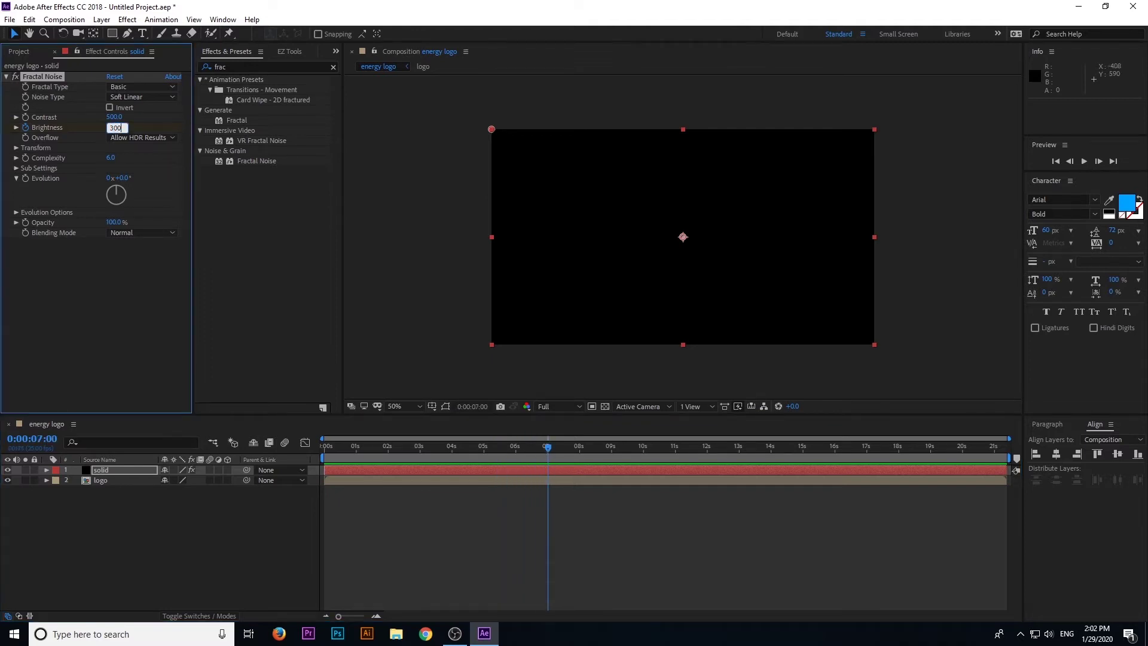
key("Return")
double_click(239, 67)
type("fin")
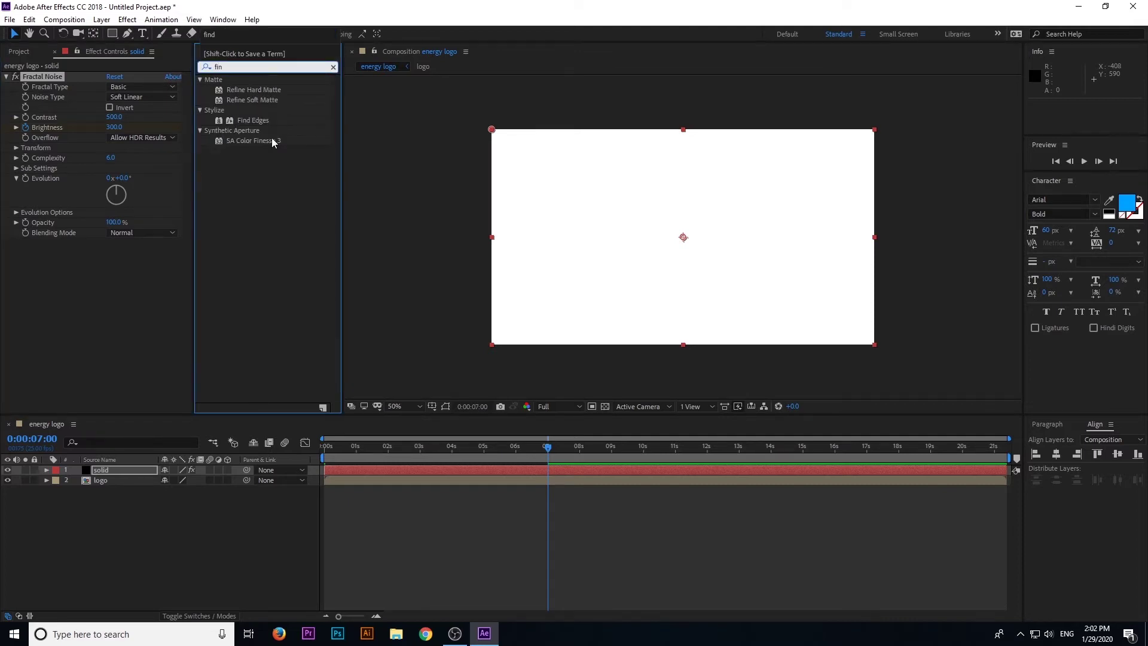
- Apply Find Edges with Invert to the solid after Fractal Noise
left_click_drag(260, 121, 127, 270)
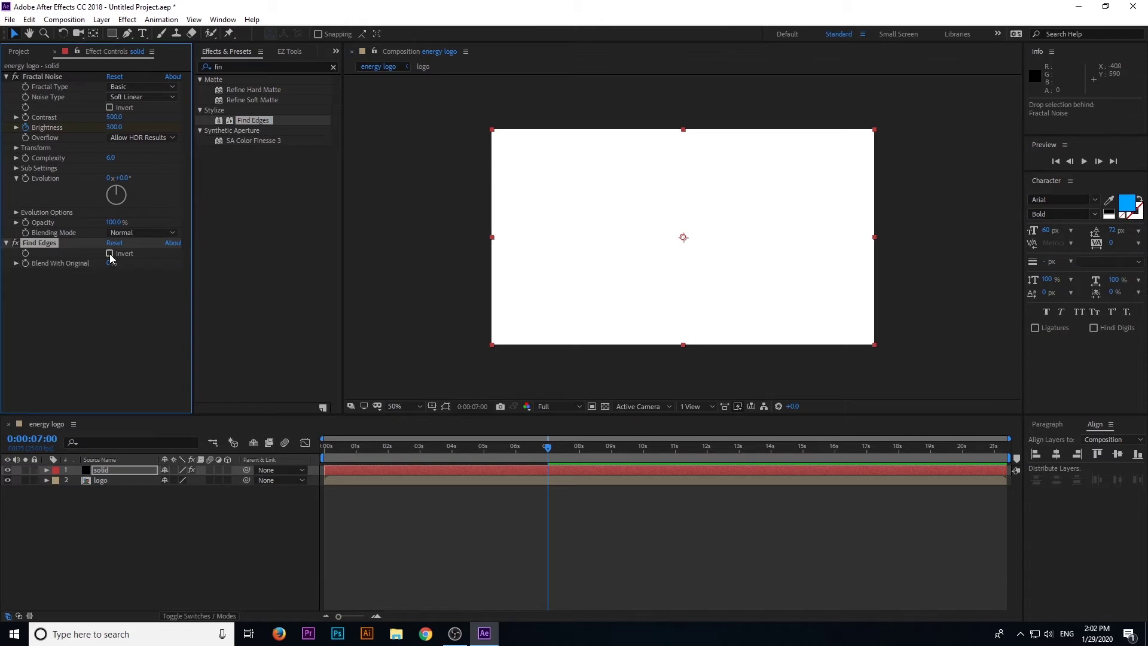
left_click(109, 254)
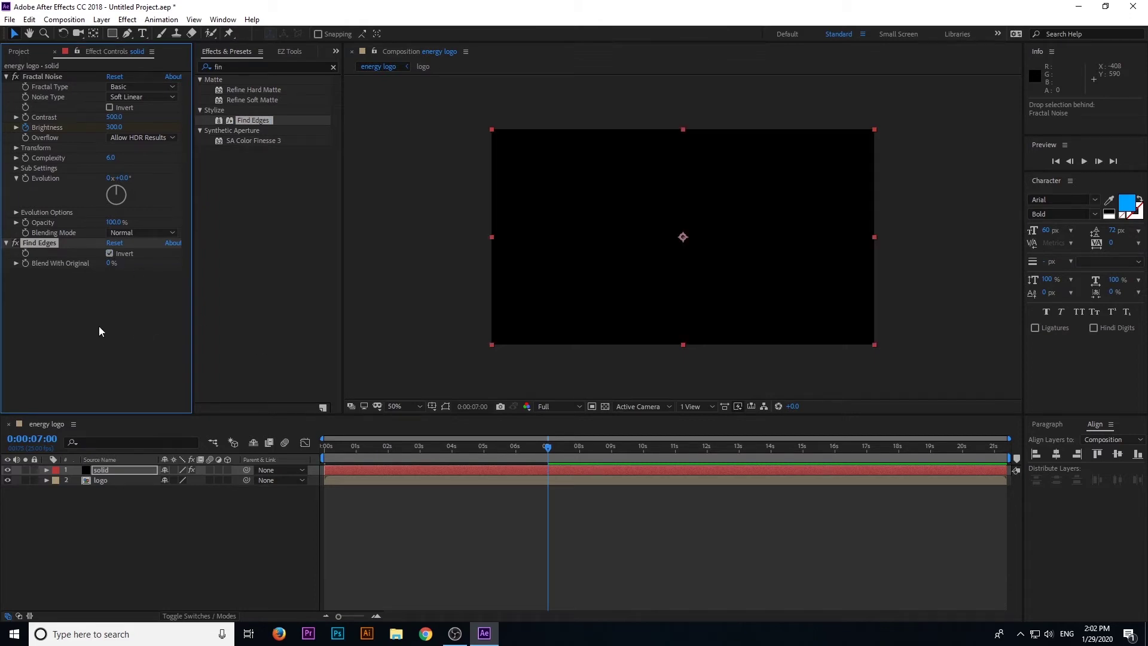
left_click(112, 511)
- Give the logo layer a Luma Matte 'solid' track matte, then duplicate both layers
left_click(122, 481)
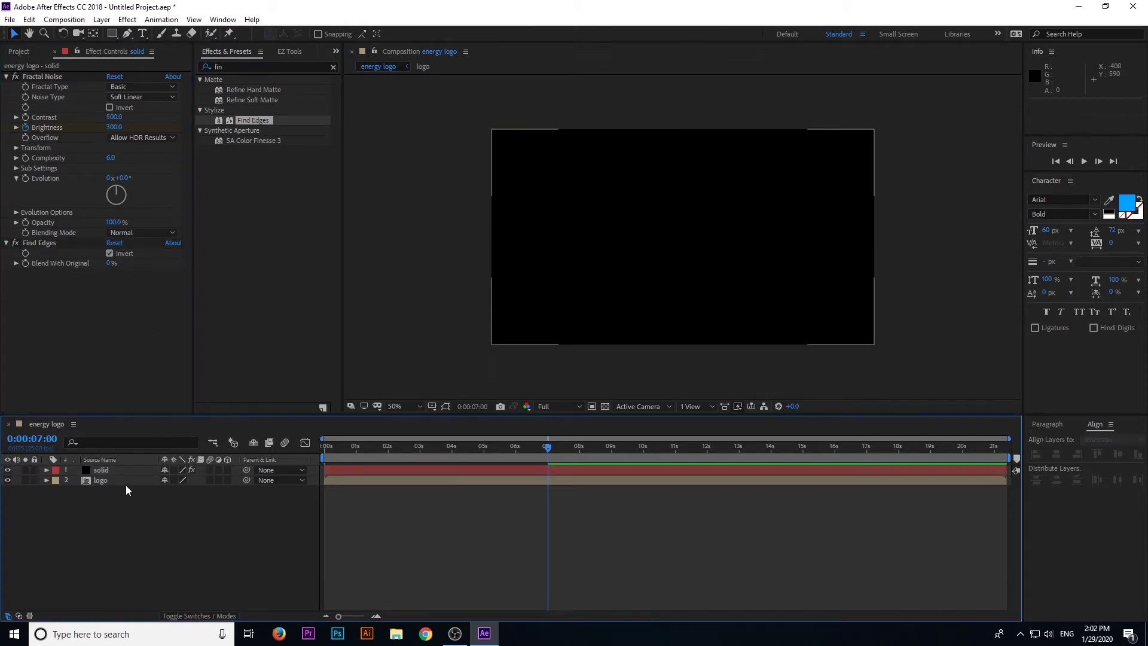
left_click(209, 615)
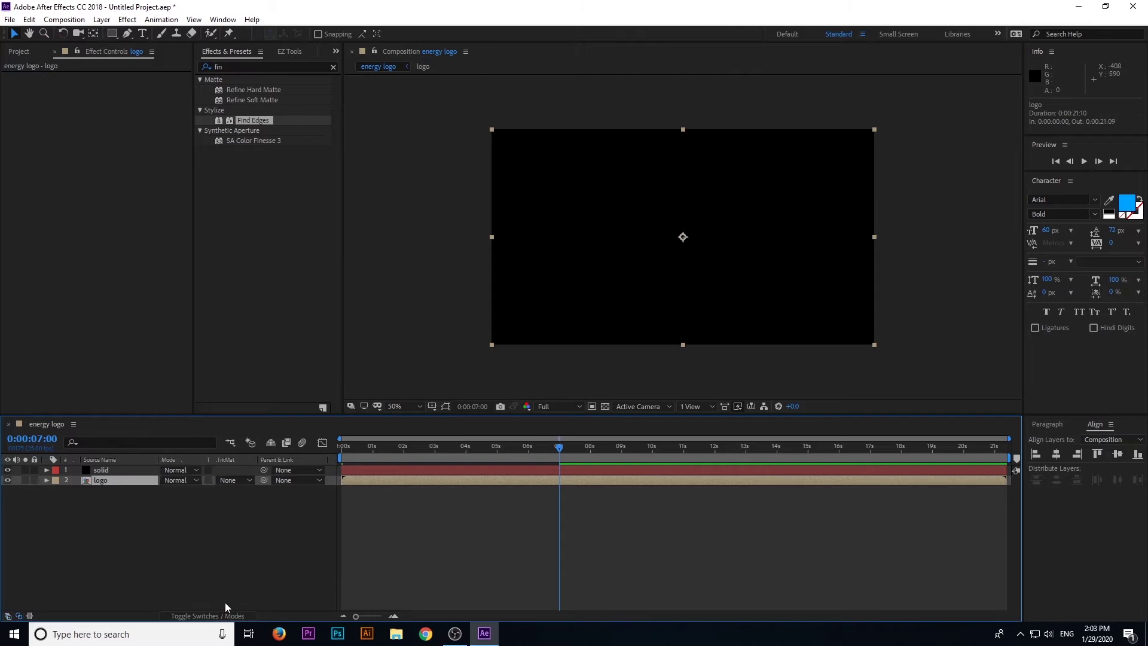
left_click(234, 484)
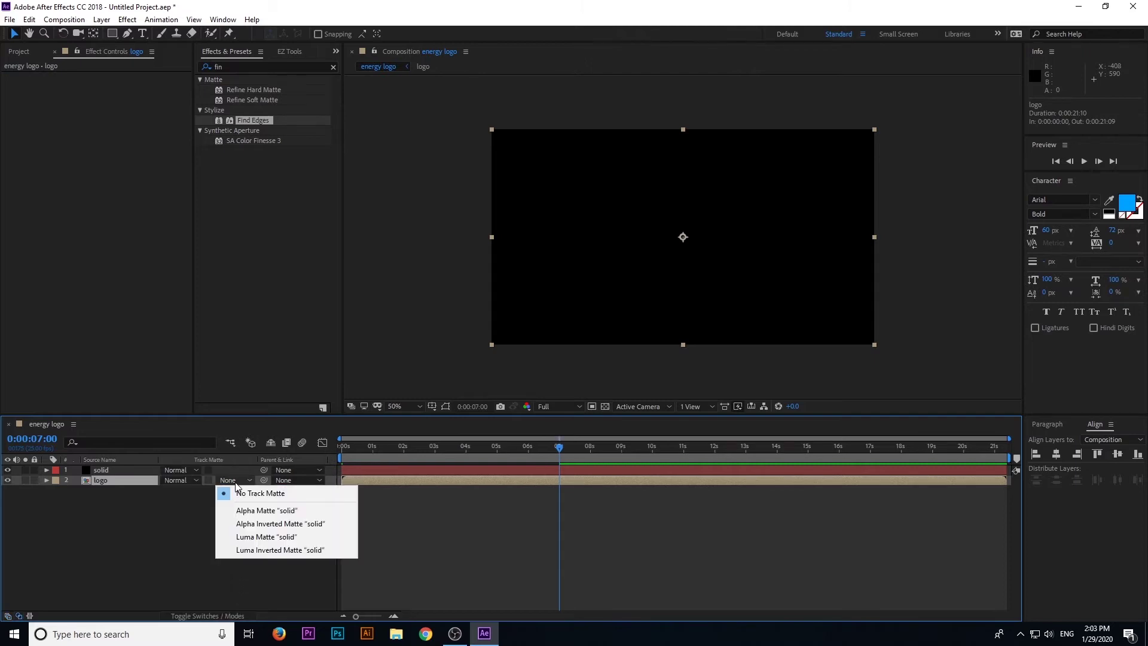
left_click(267, 536)
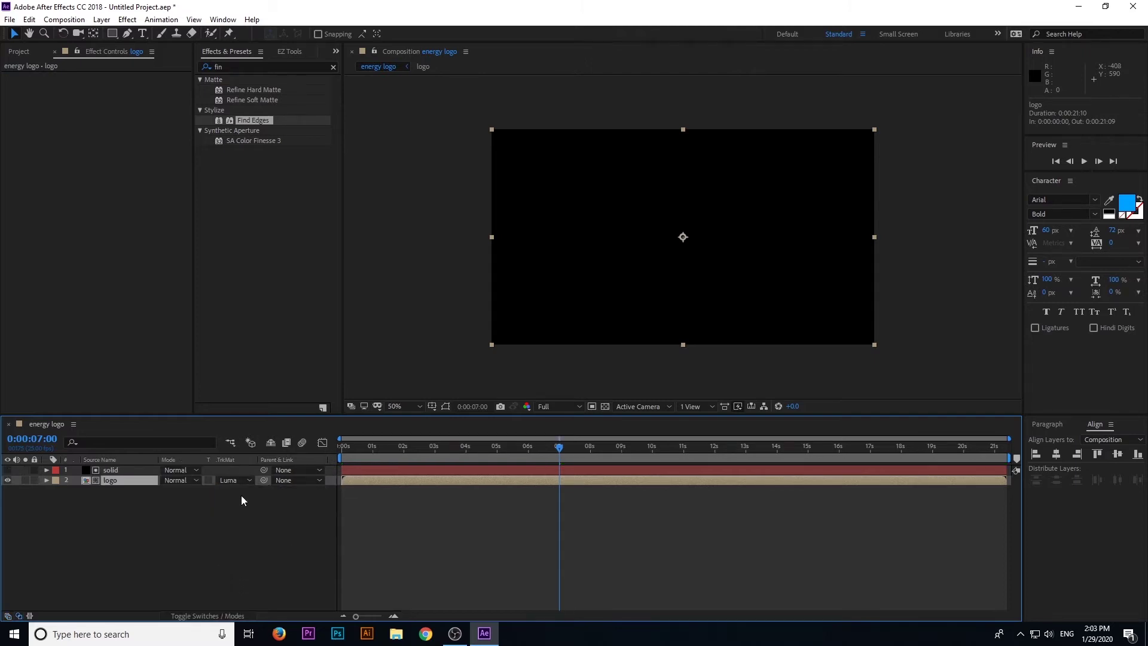
left_click(136, 469, "shift")
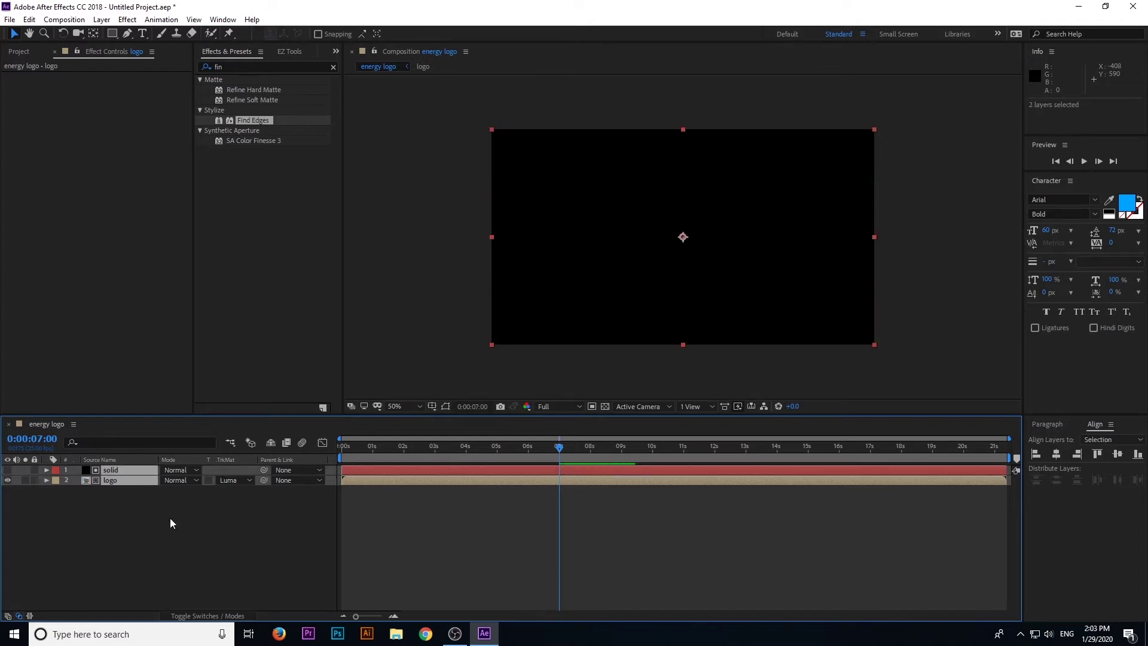
key("ctrl+d")
- Nest the duplicated solid and logo layers into a pre-comp named 'main logo'
right_click(133, 479)
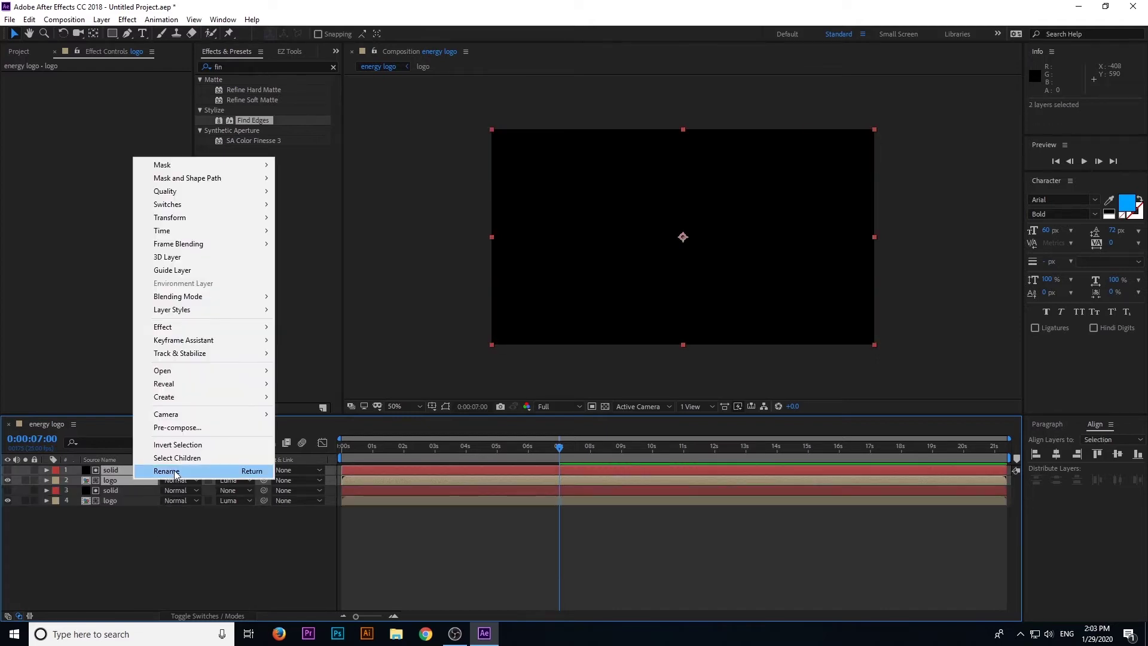
left_click(180, 427)
type("main logo")
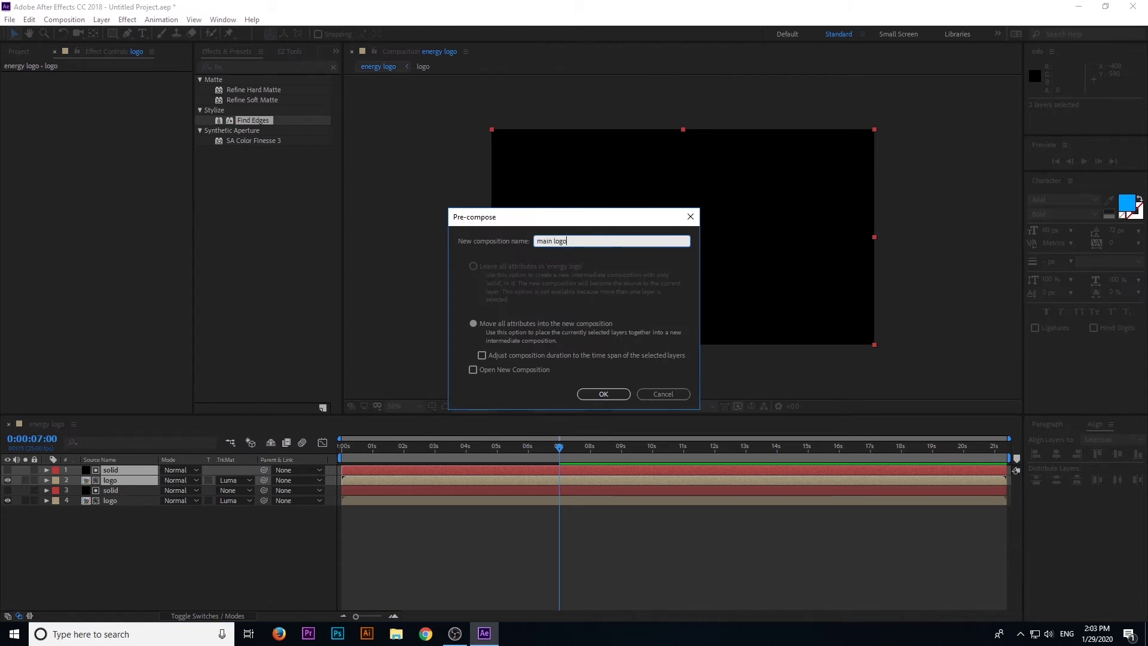
left_click(593, 394)
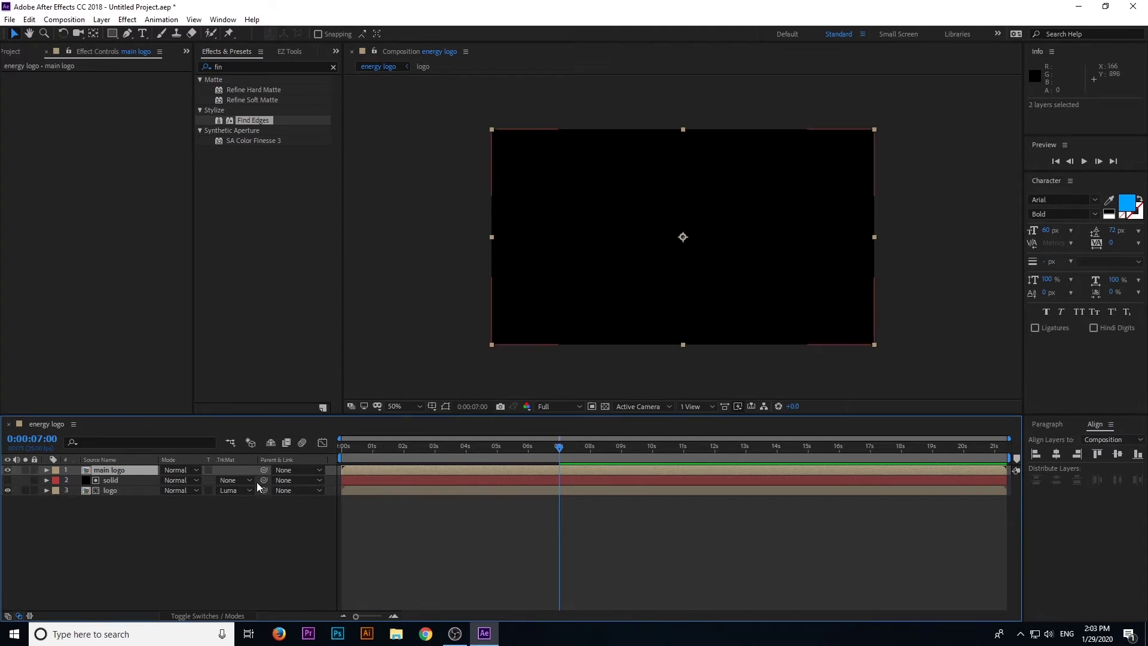
- Turn on the 3D switch for all layers
left_click(242, 615)
left_click_drag(227, 490, 228, 470)
left_click(226, 529)
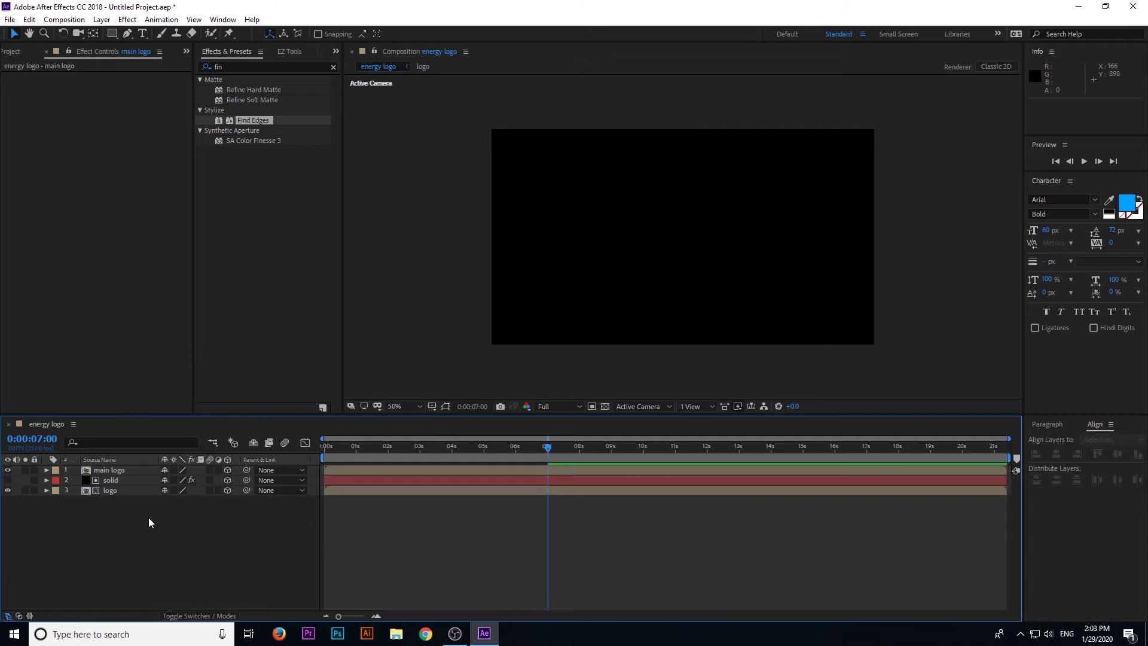
- Delete the solid's Find Edges effect and scrub to preview the logo dissolving in
left_click(108, 481)
left_click(44, 243)
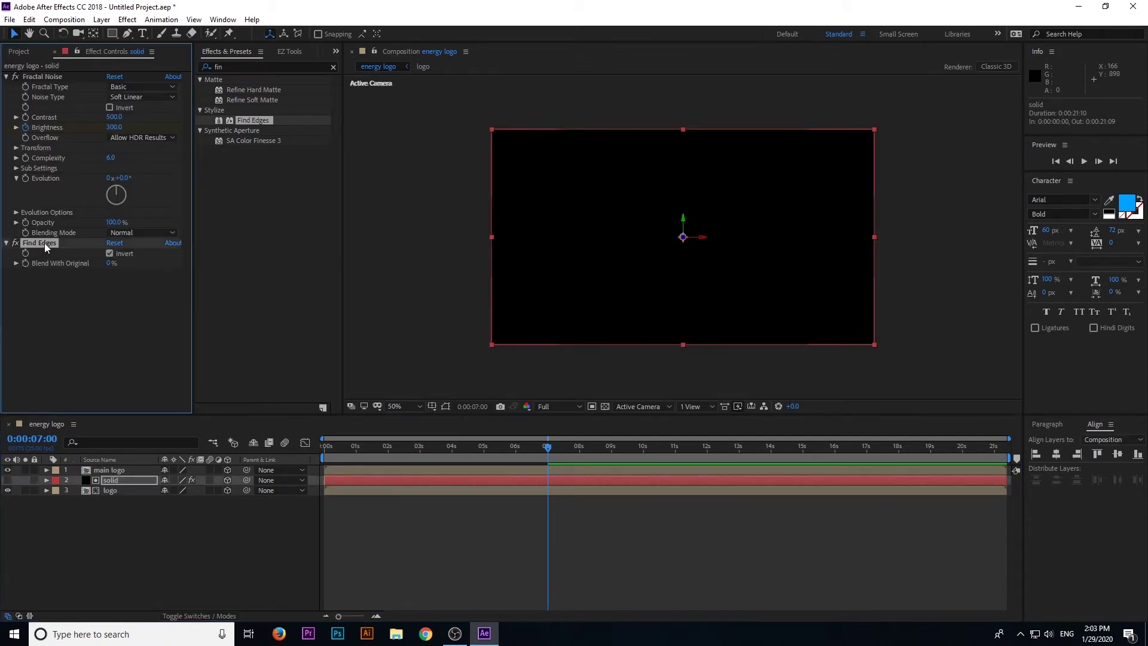
key("Delete")
left_click(528, 447)
mouse_move(521, 447)
left_mouse_down()
mouse_move(332, 453)
mouse_move(535, 468)
mouse_move(413, 467)
mouse_move(452, 472)
left_mouse_up()
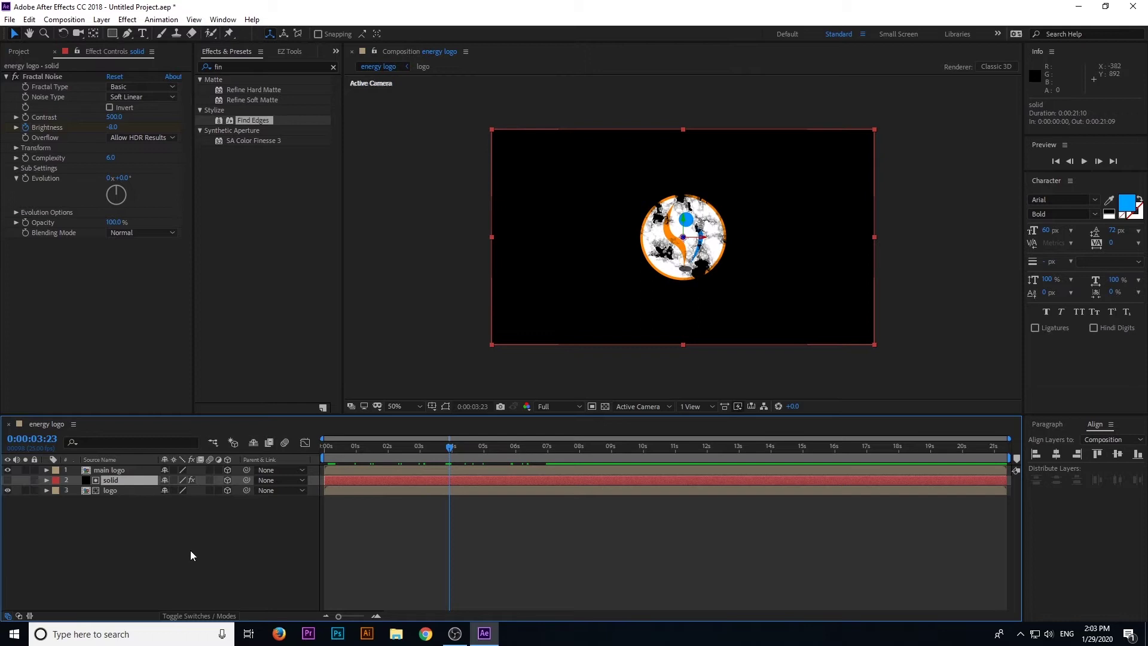
right_click(134, 534)
- Create a new solid layer named 'emitte'
mouse_move(182, 409)
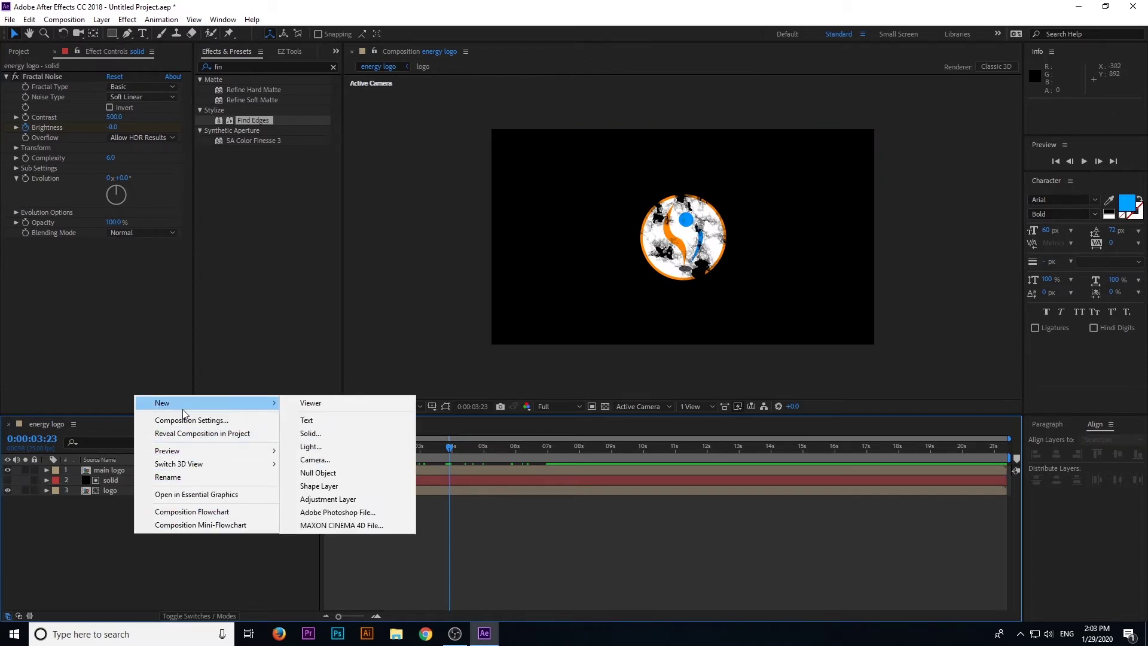
left_click(310, 432)
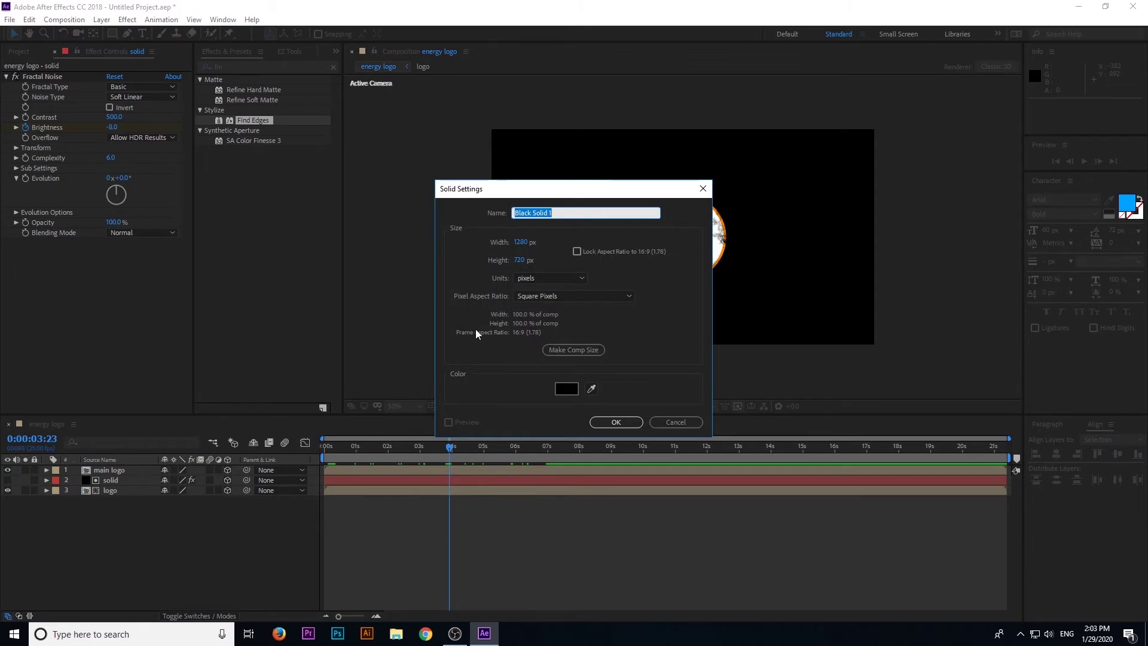
type("emmit")
key("BackSpace")
key("BackSpace")
key("BackSpace")
left_click(602, 422)
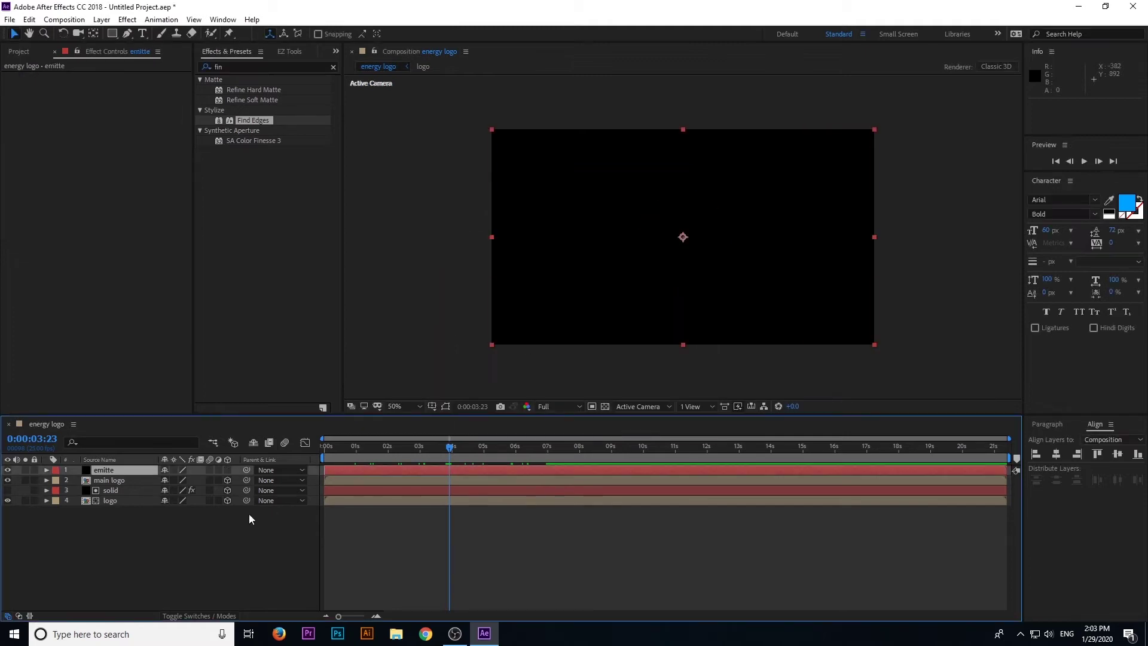
- Search effects for 'part' and apply Trapcode Particular to the emitte layer
left_click(333, 67)
left_click(247, 65)
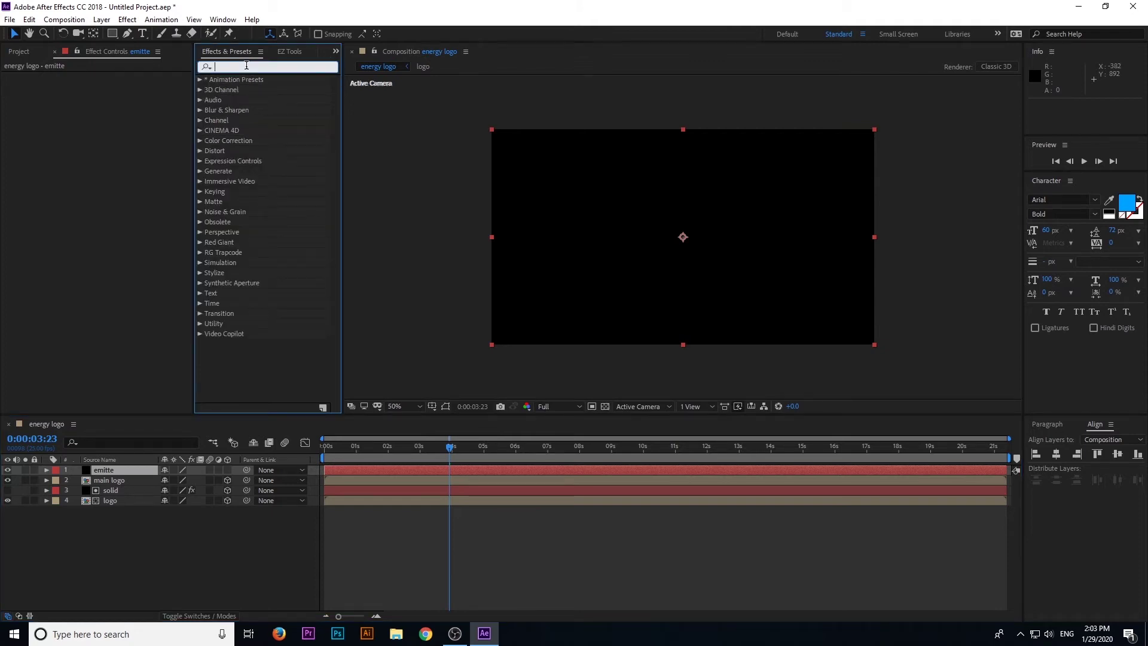
type("part")
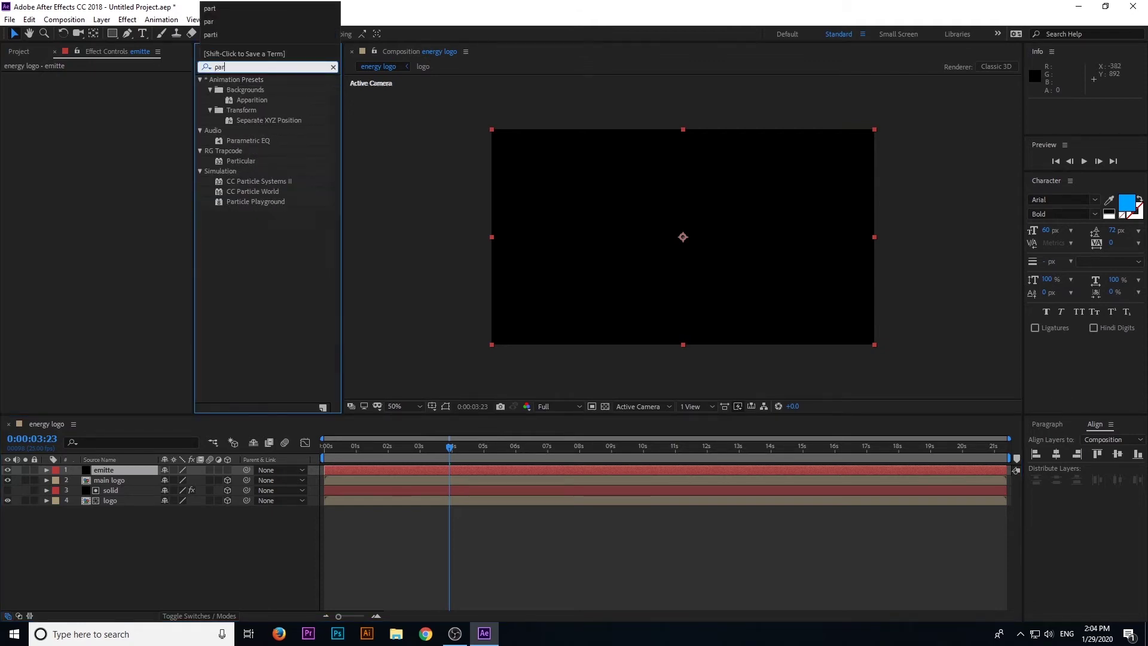
left_click_drag(246, 90, 115, 471)
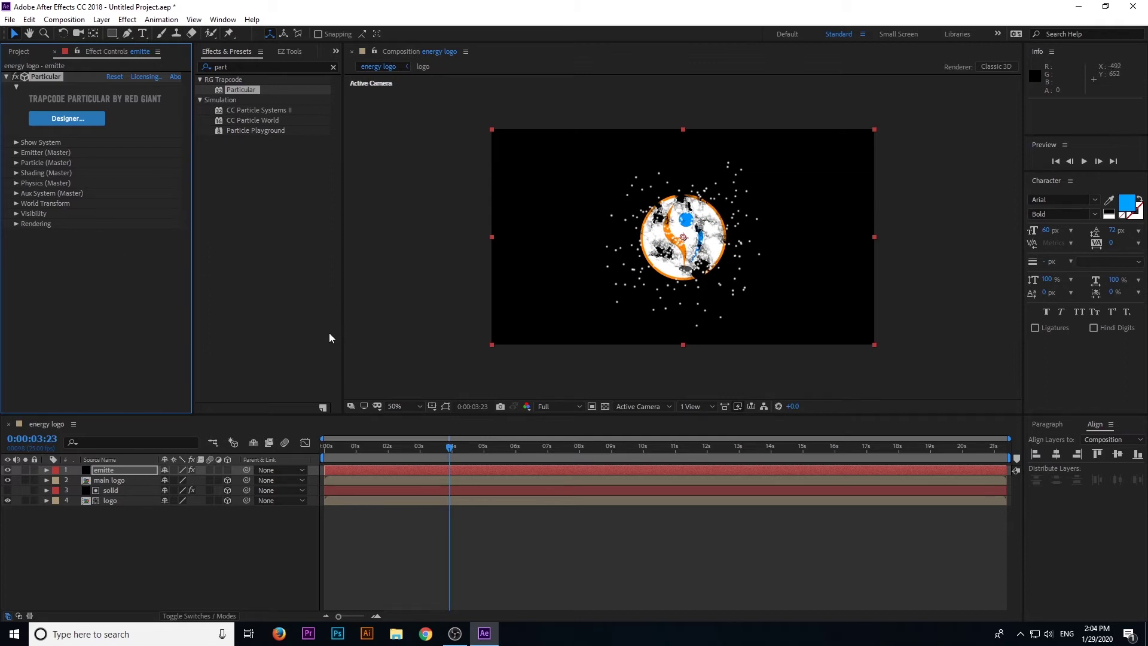
- Keep Particular's emitter Continuous and set Emitter Type to Layer
left_click(16, 153)
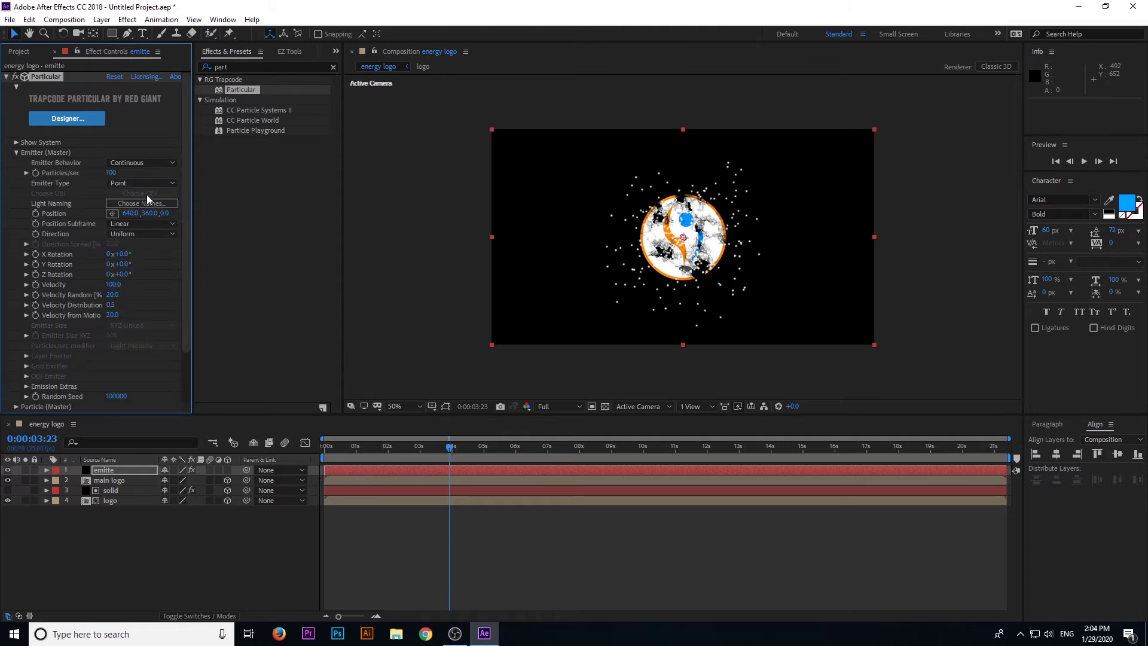
left_click(134, 160)
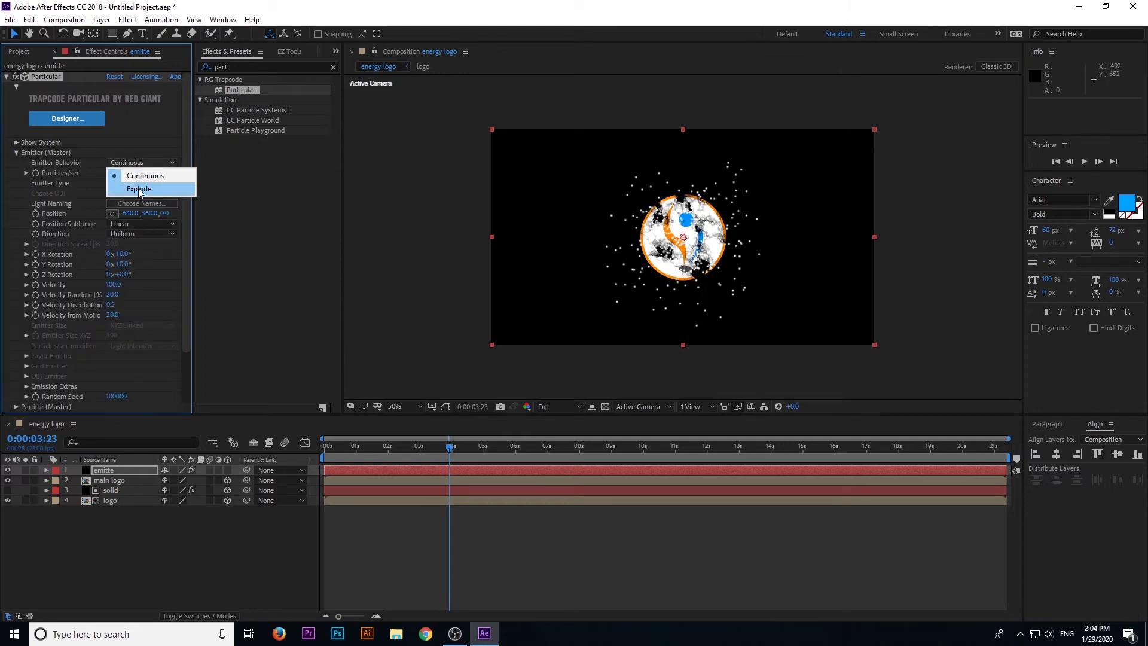
left_click(114, 160)
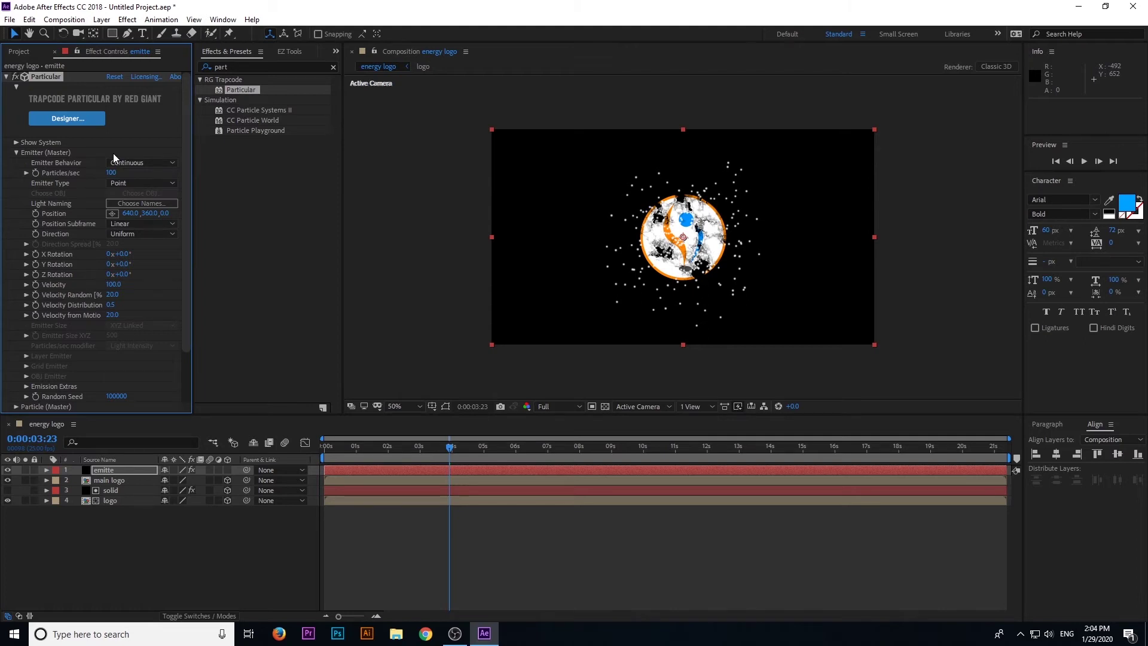
left_click(123, 182)
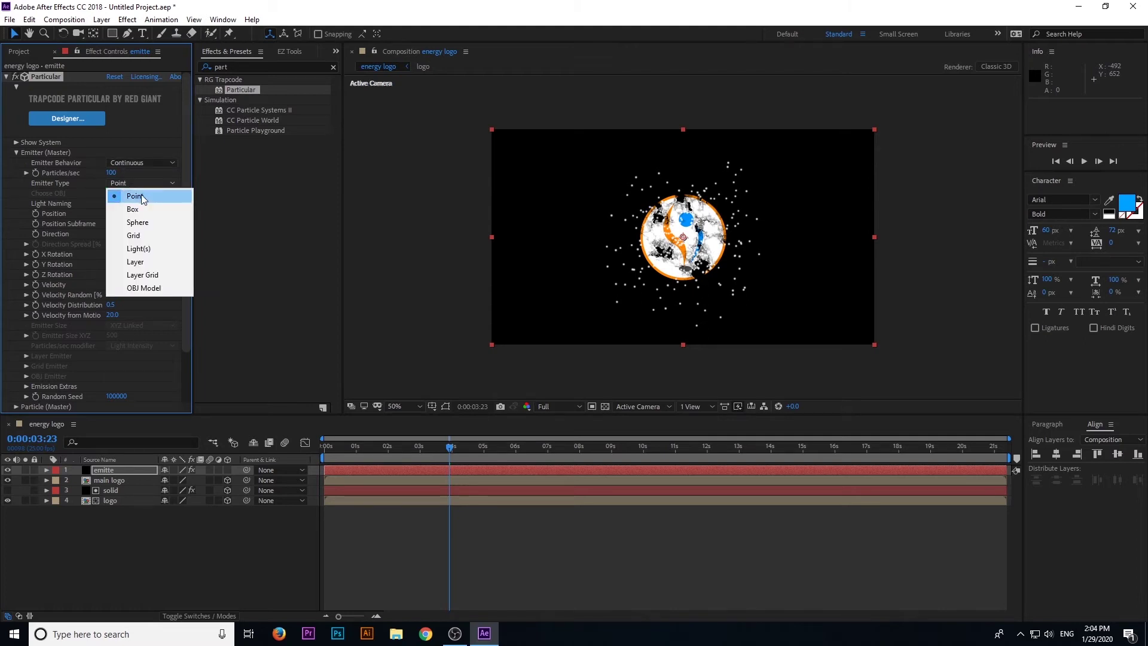
left_click(153, 261)
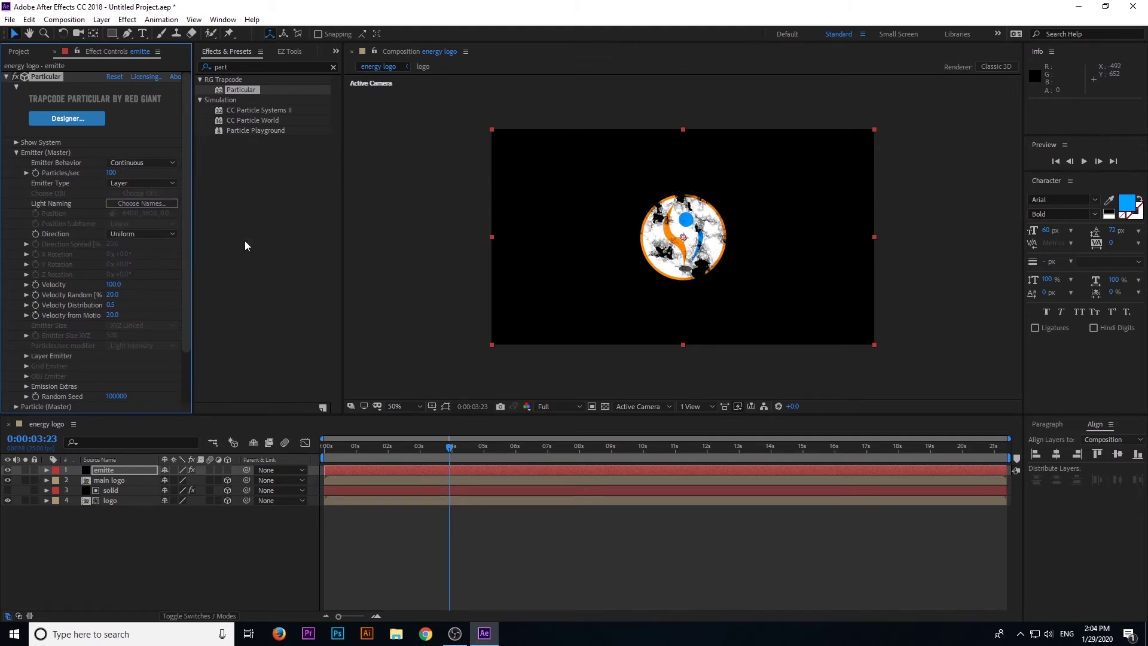
- Set Particles/sec to 1000000 and Velocity to 0
left_click(113, 172)
type("10000")
key("Return")
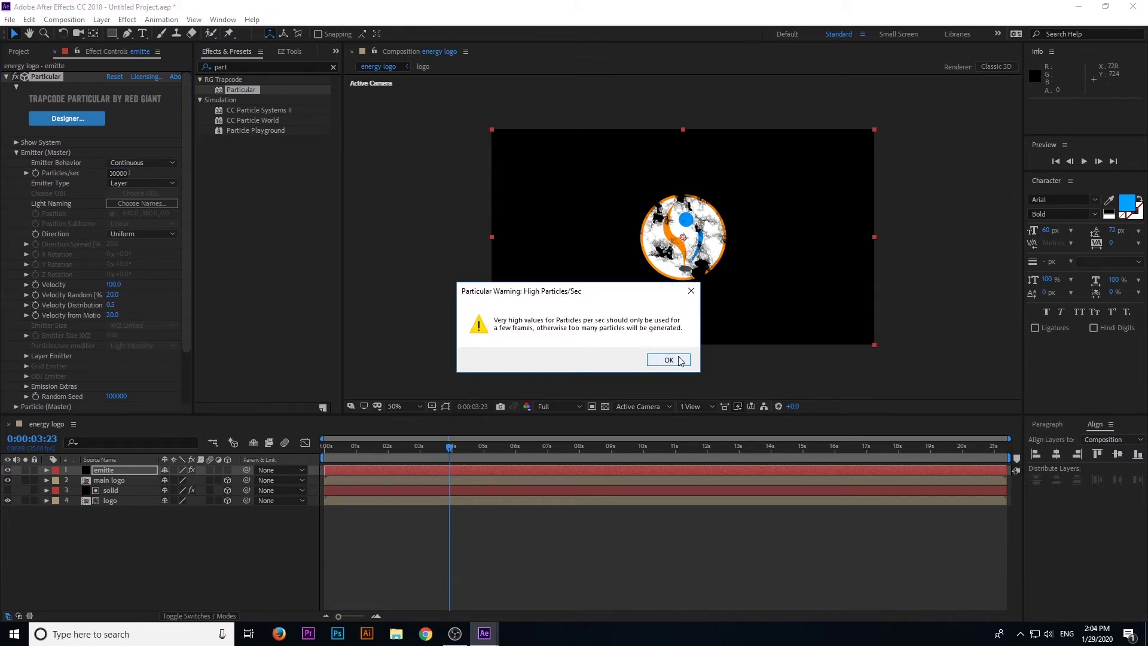
left_click(670, 359)
left_click(114, 284)
type("0")
key("Return")
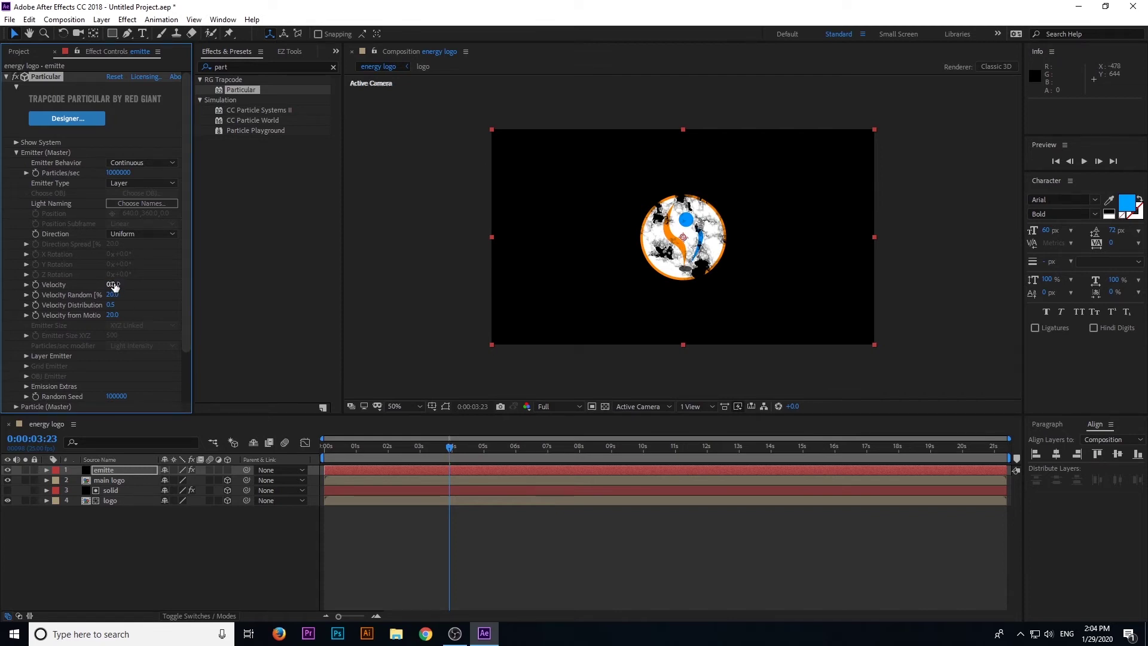
- Set the Layer Emitter source layer to main logo
scroll(66, 335, "down", 1)
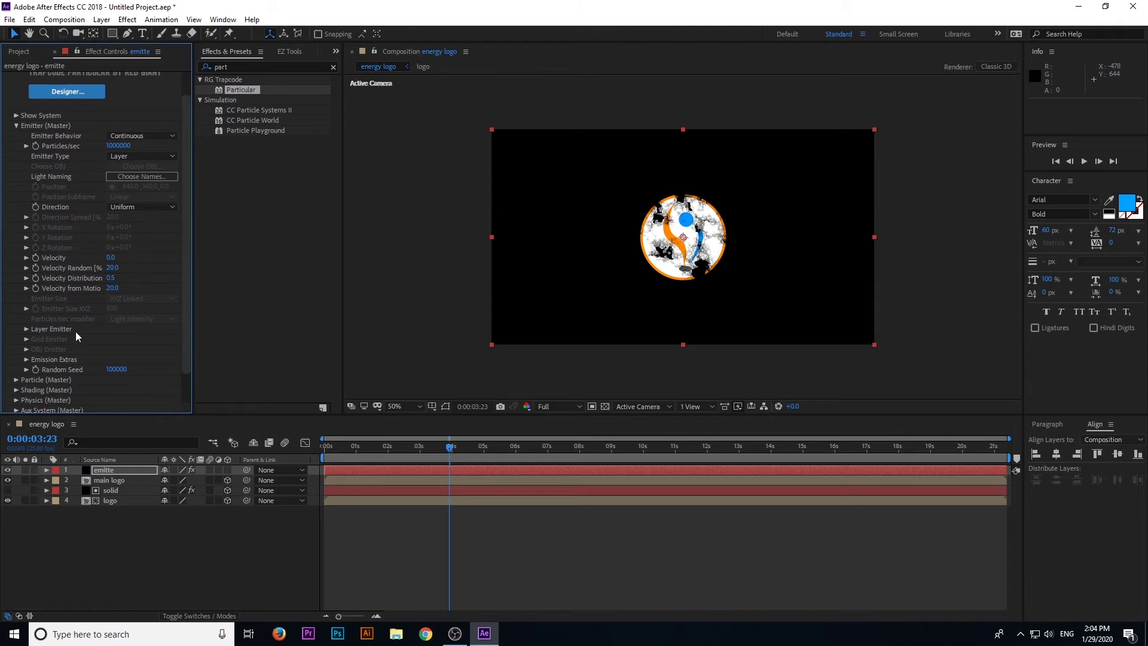
left_click(27, 330)
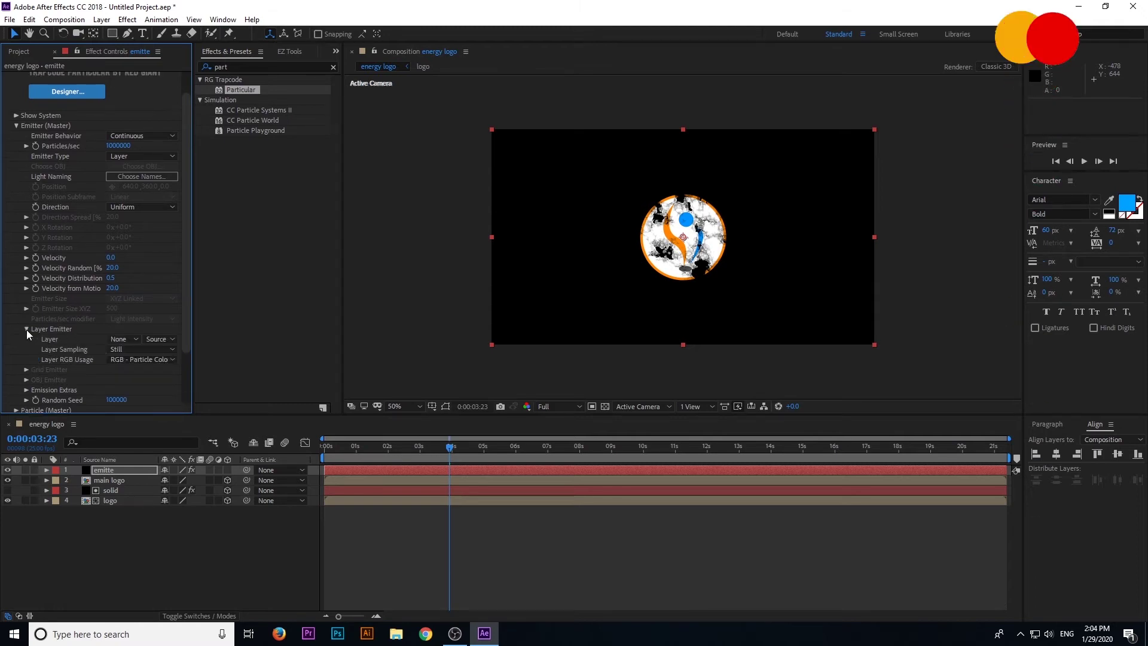
left_click(123, 339)
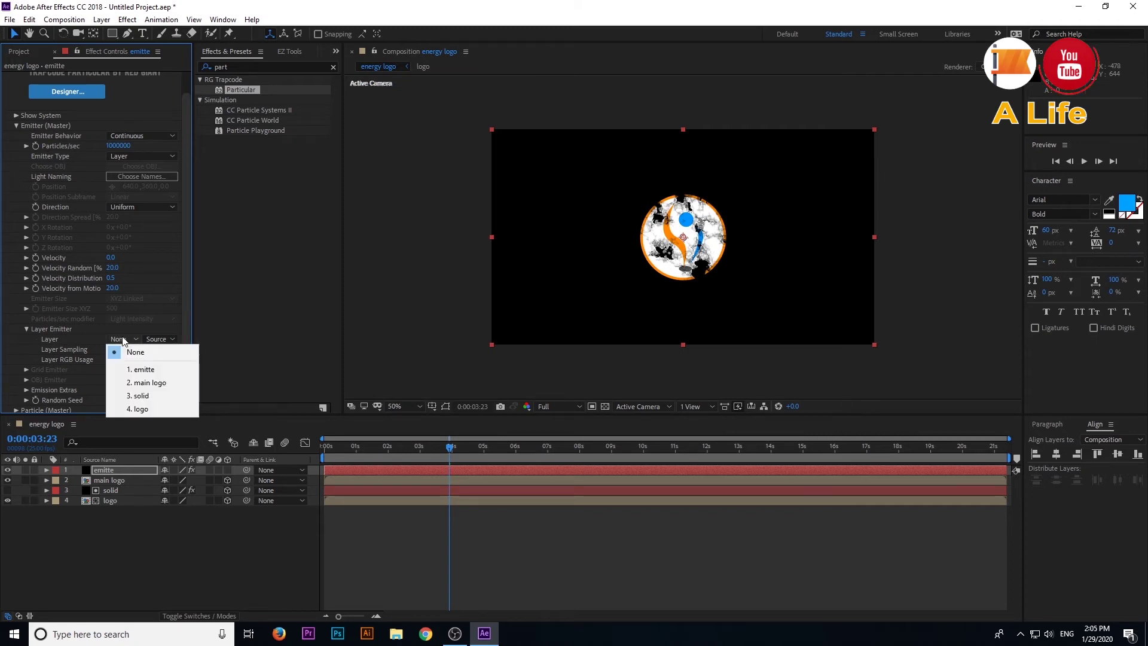
left_click(145, 381)
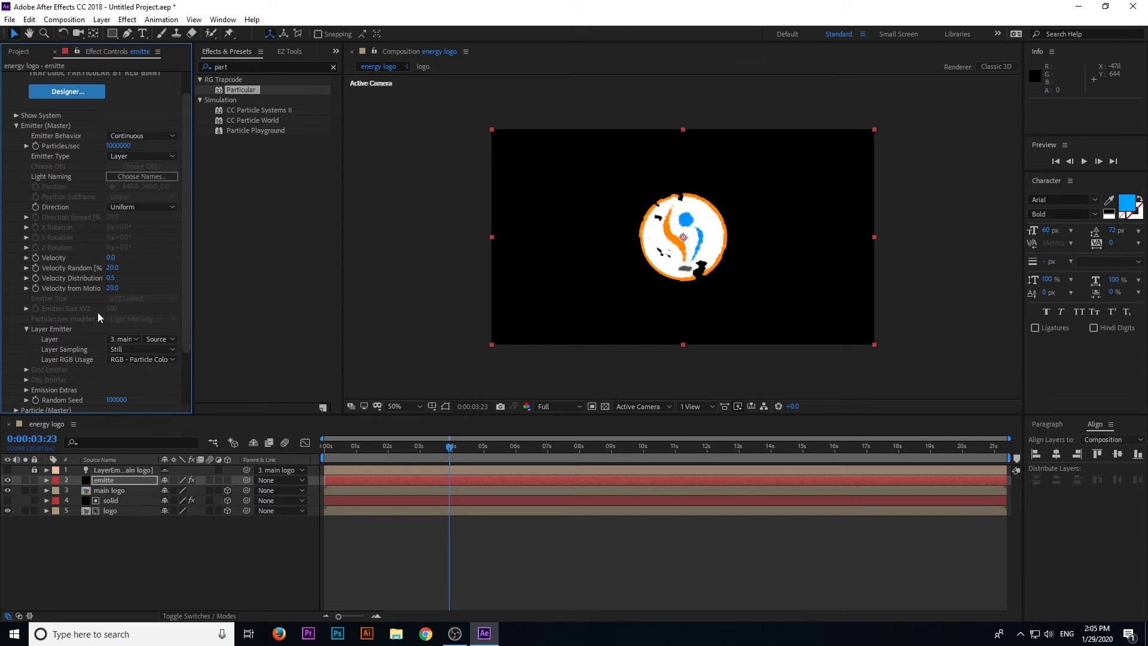
- Set Emission Extras Periodicity Rnd to 100
scroll(60, 345, "down", 1)
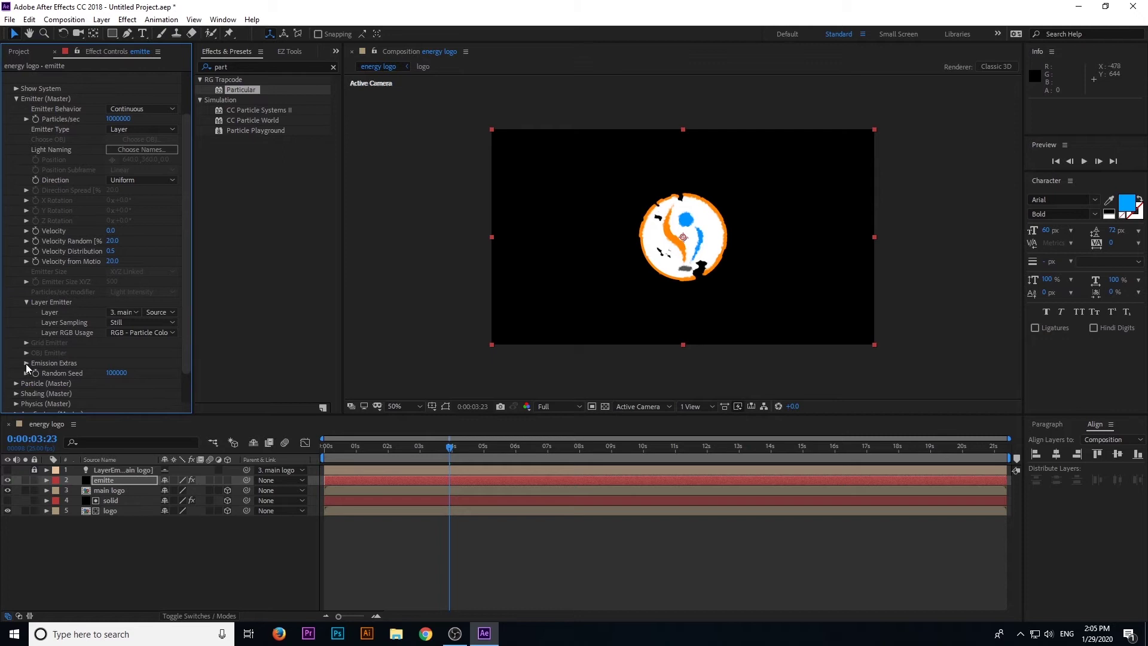
left_click(26, 363)
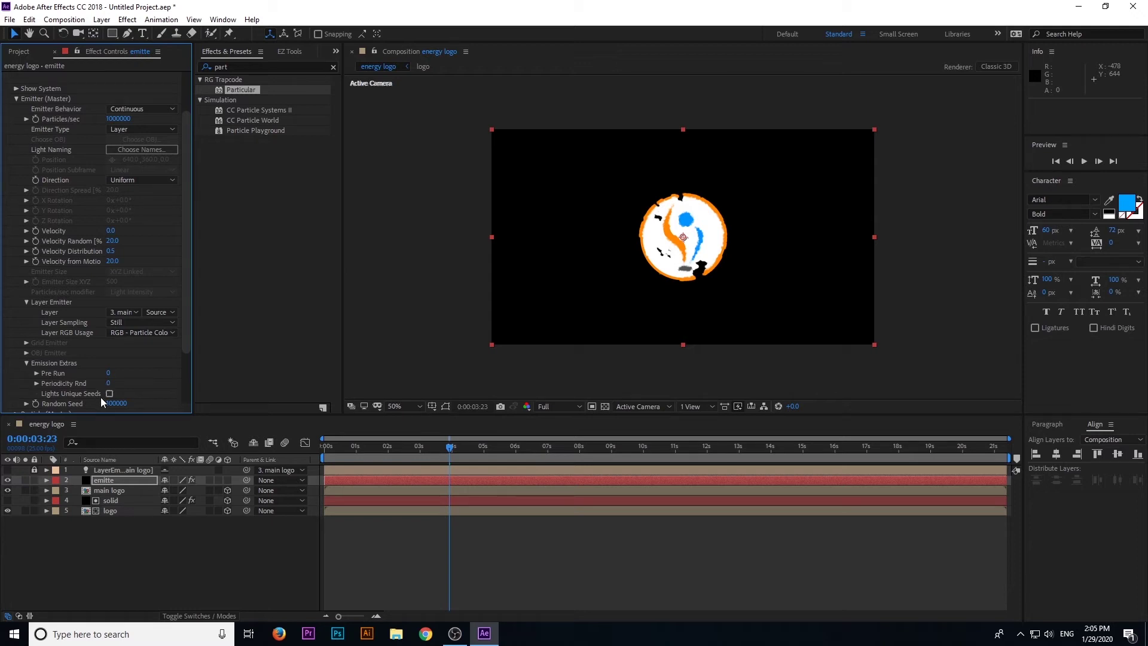
left_click(108, 383)
type("100")
key("Return")
scroll(172, 398, "down", 3)
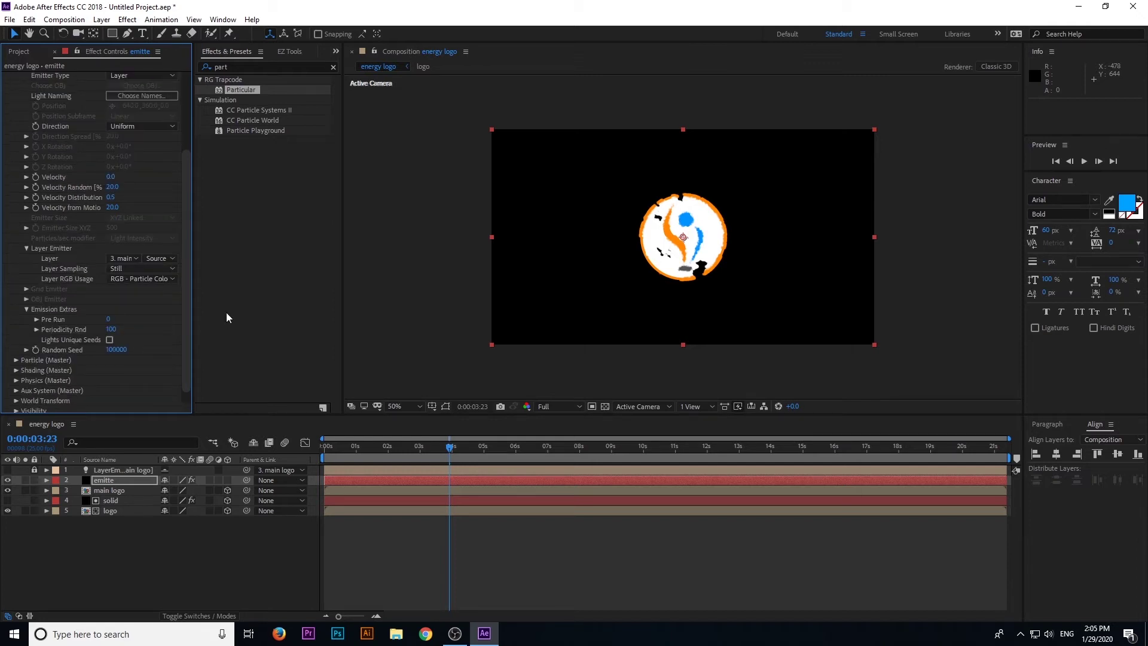
left_click(226, 312)
scroll(69, 221, "up", 5)
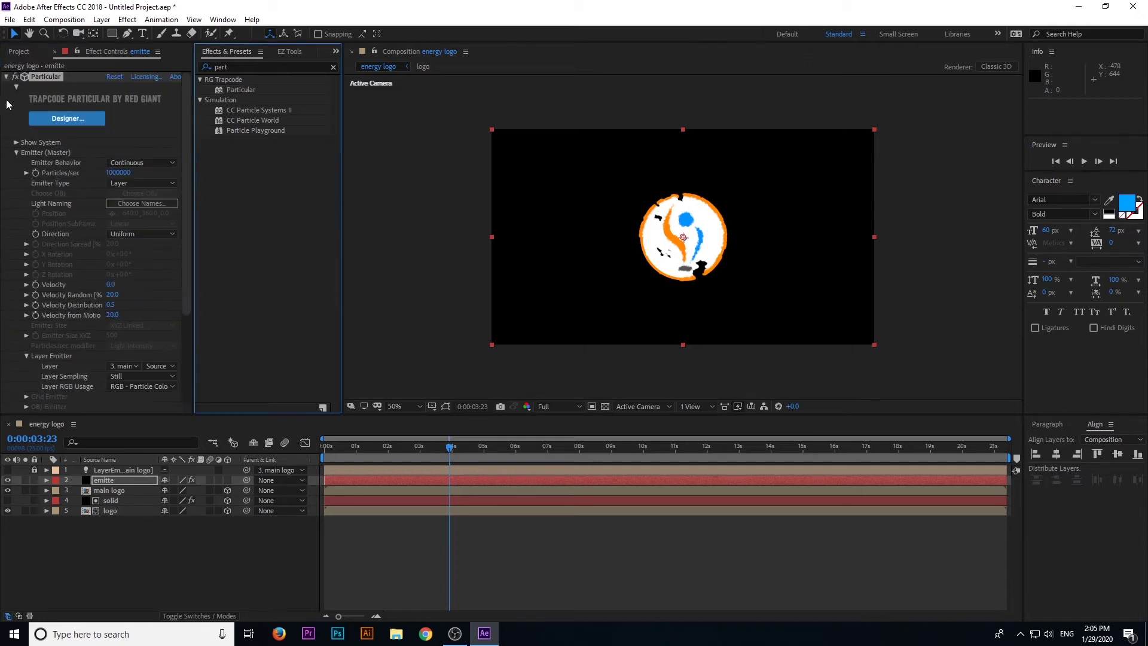
- Set particle Life to 2, Size to 3 and Size Random to 100
left_click(16, 152)
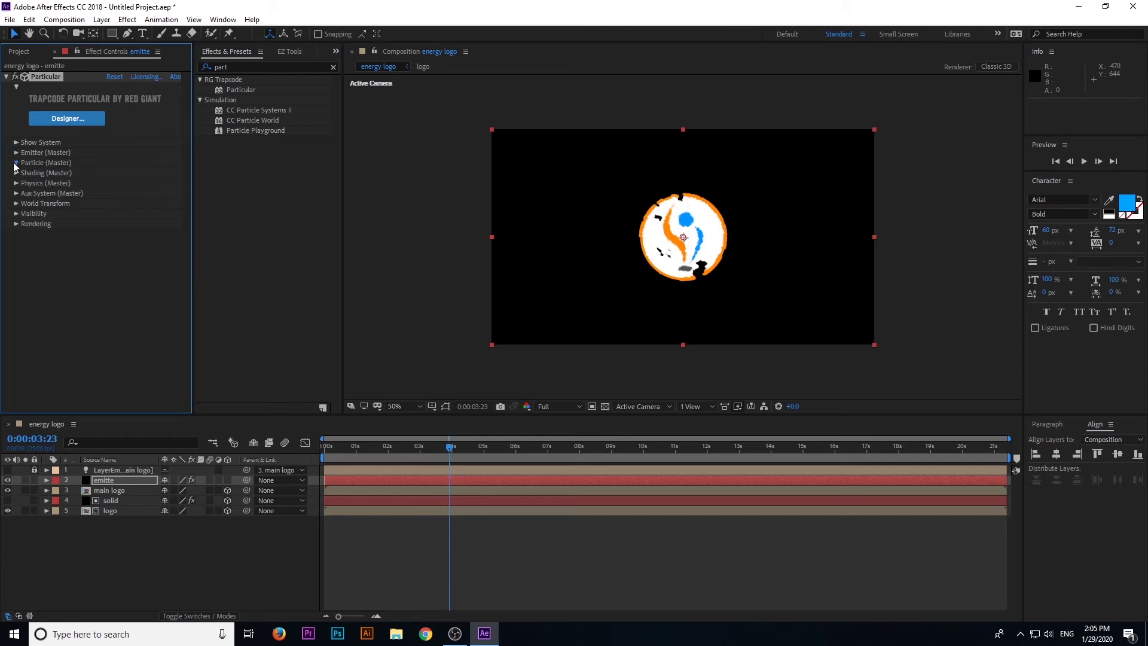
left_click(16, 163)
left_click(112, 173)
type("2")
key("Return")
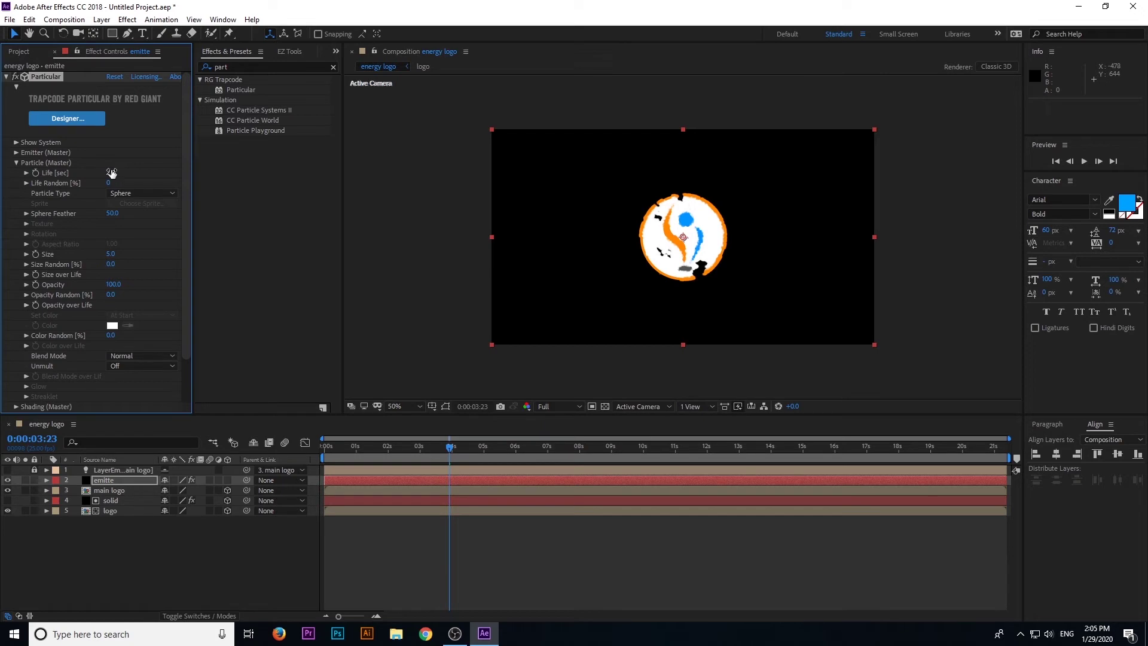
left_click(111, 255)
type("3")
left_click(112, 264)
type("1")
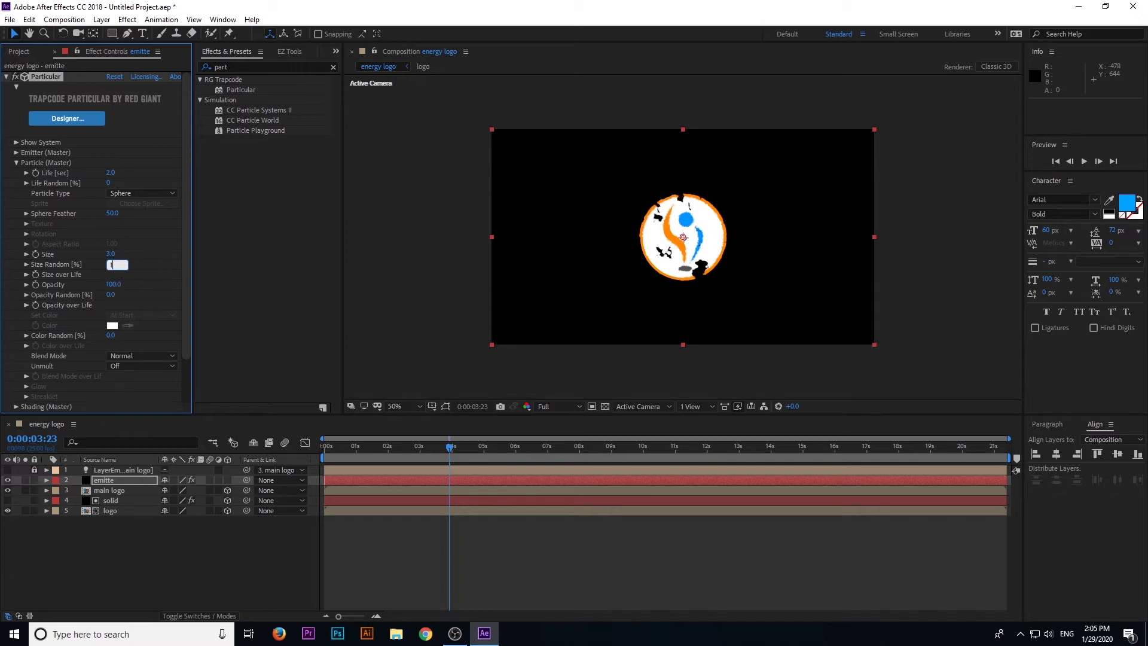
type("00")
key("Return")
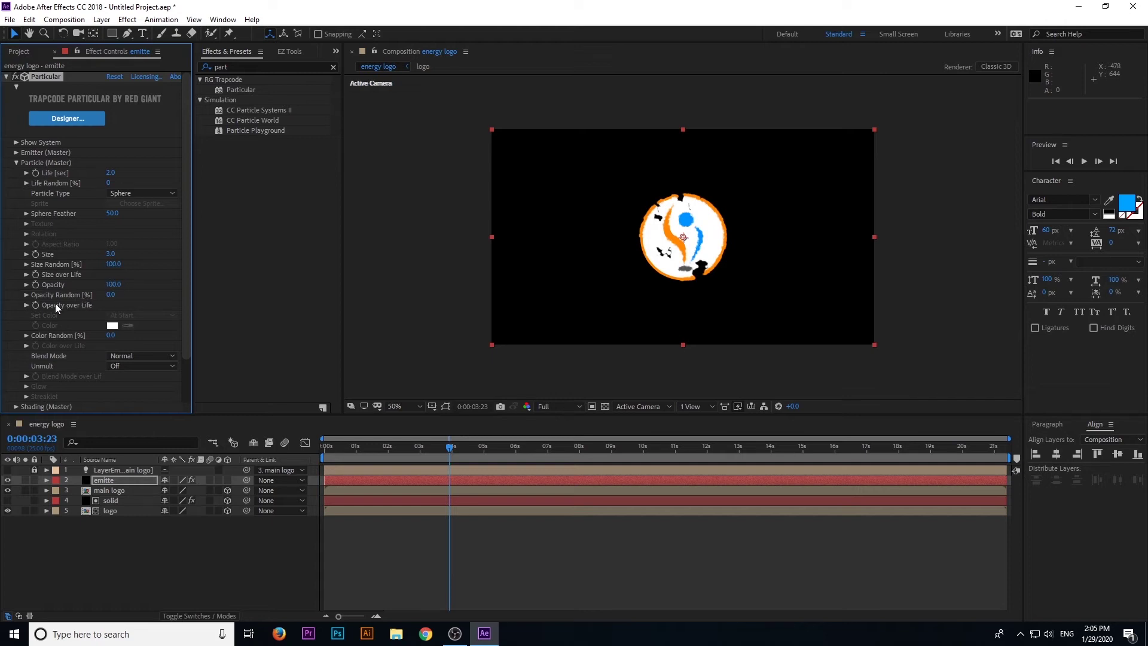
- Apply the descending Size over Life preset curve so particles shrink away
left_click(26, 275)
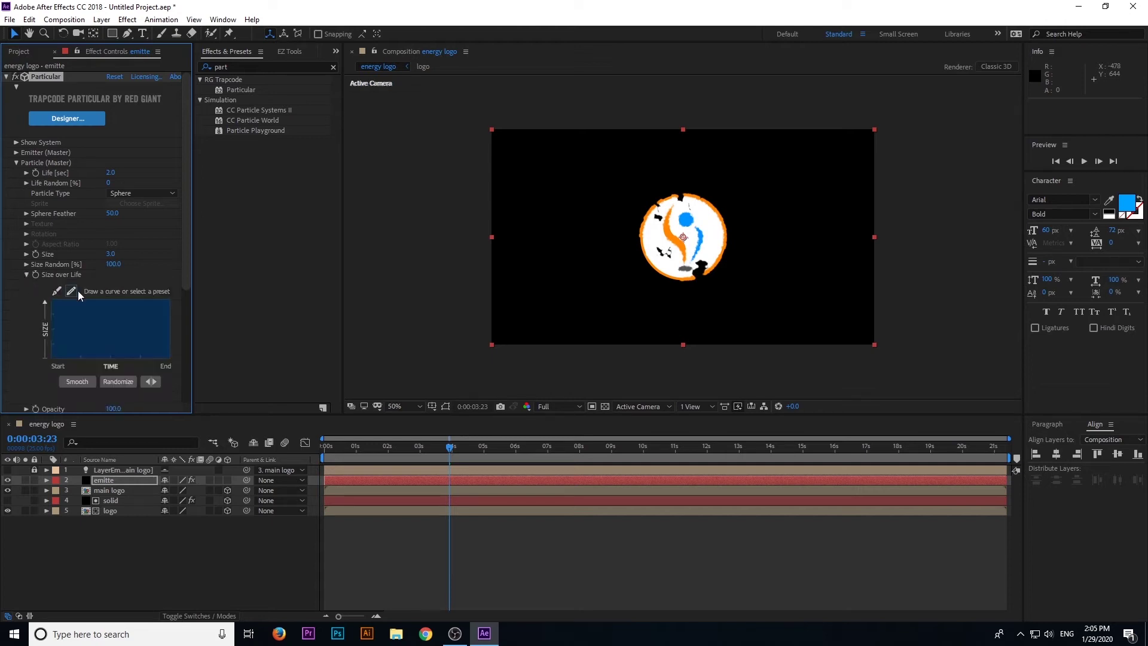
left_click_drag(193, 253, 258, 254)
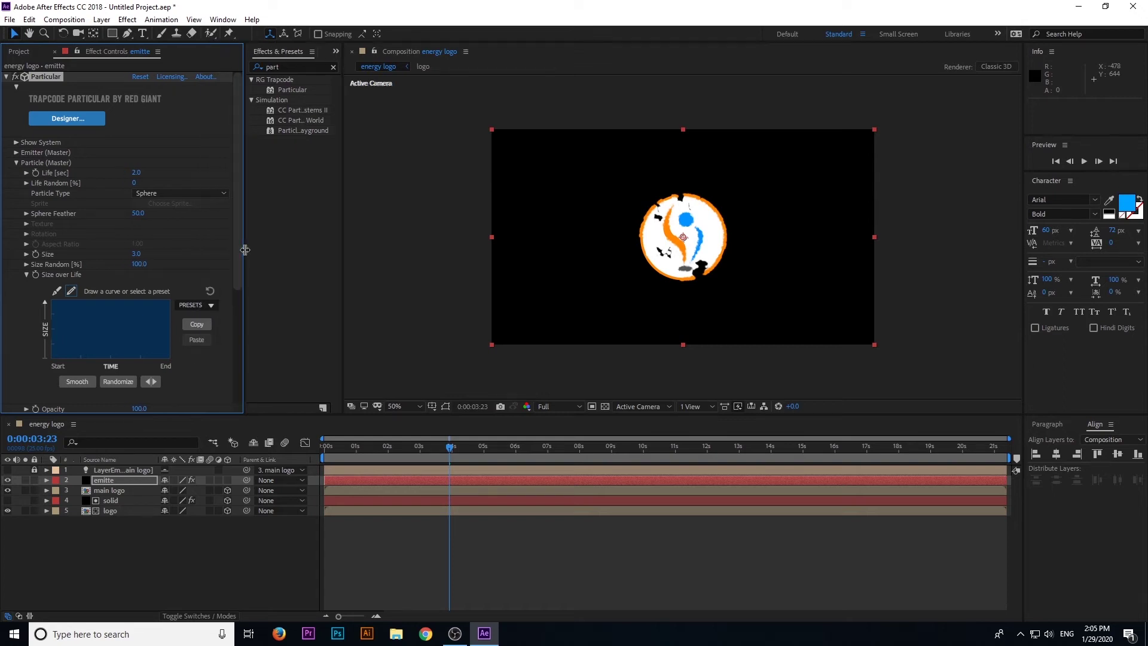
left_click(200, 308)
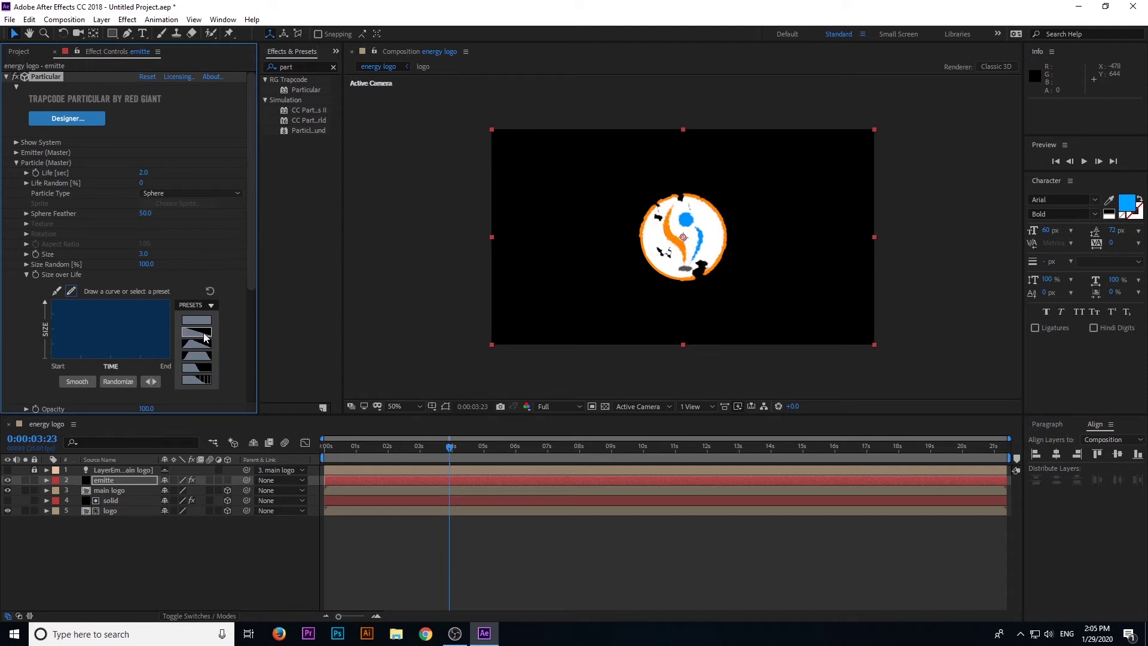
left_click(204, 334)
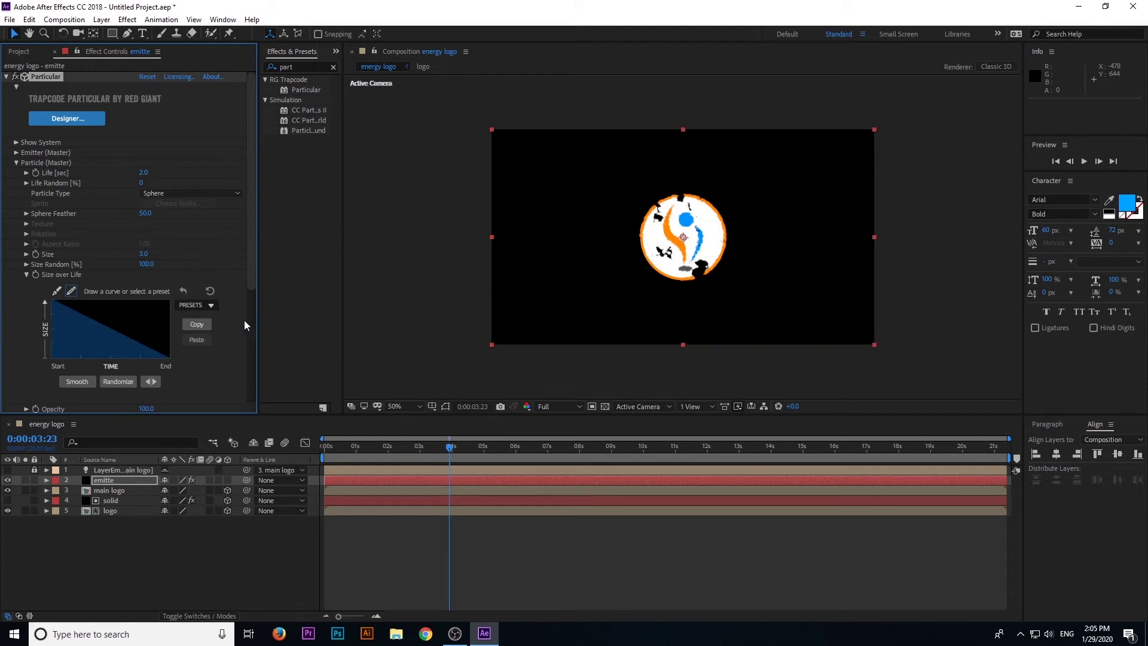
left_click(27, 274)
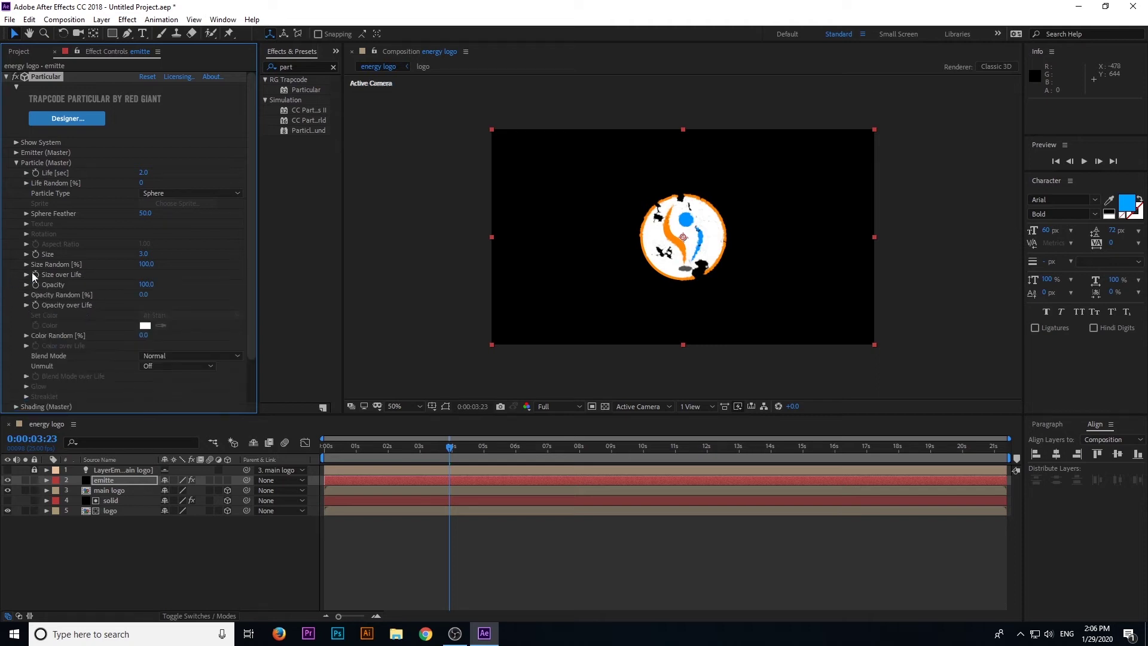
left_click(16, 161)
- Set Particular's Air physics wind to Wind Y -45 and Wind Z -70
left_click(17, 182)
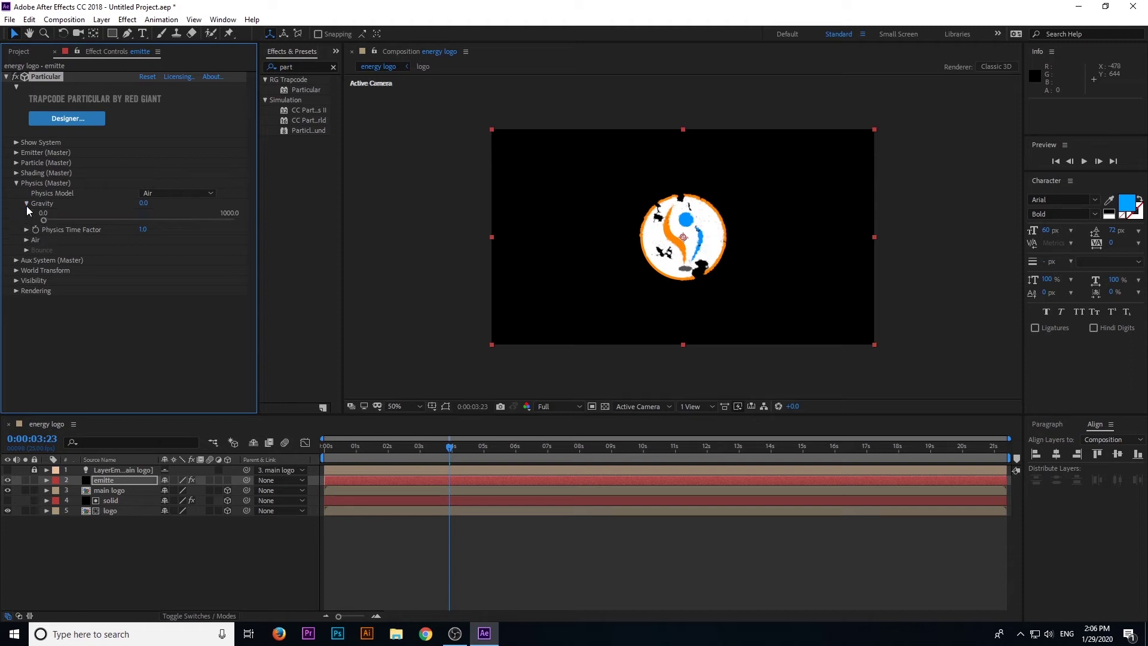
left_click(26, 223)
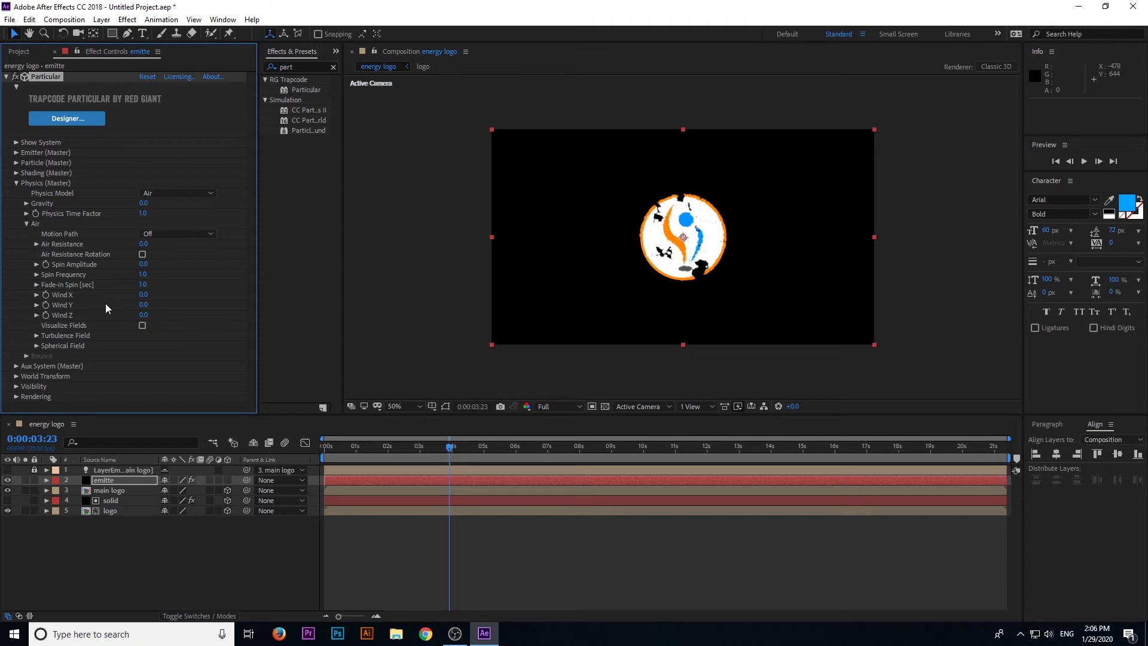
left_click(144, 304)
type("-45")
left_click(144, 316)
type("-70")
key("Return")
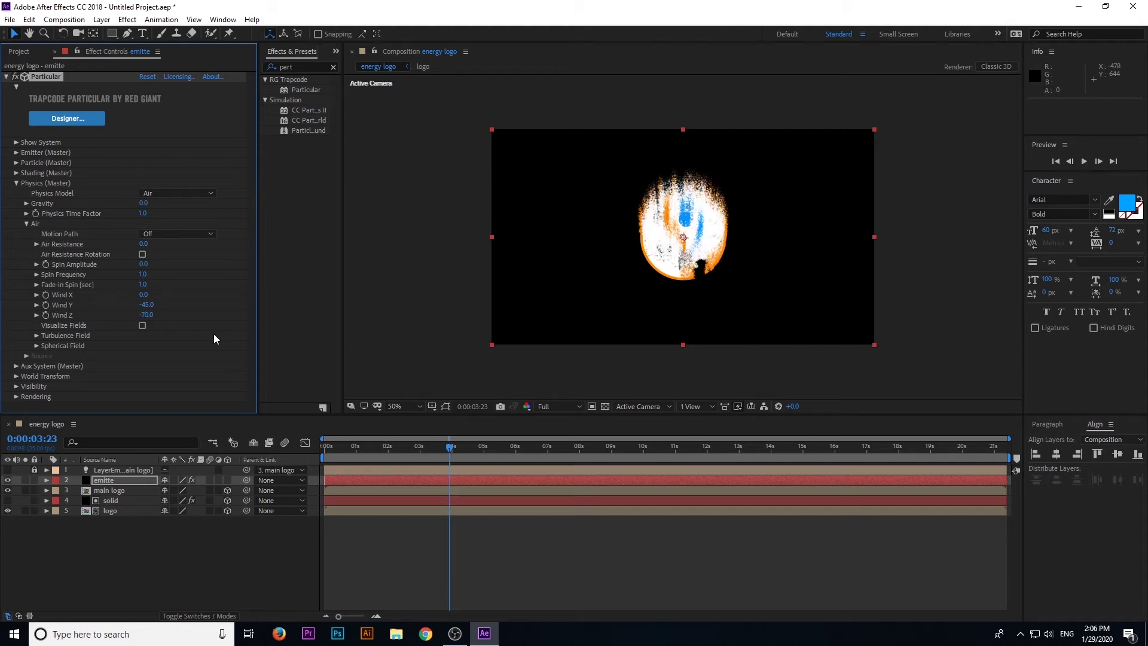
- Set the Turbulence Field Affect Position to 200, then collapse the physics settings
left_click(36, 335)
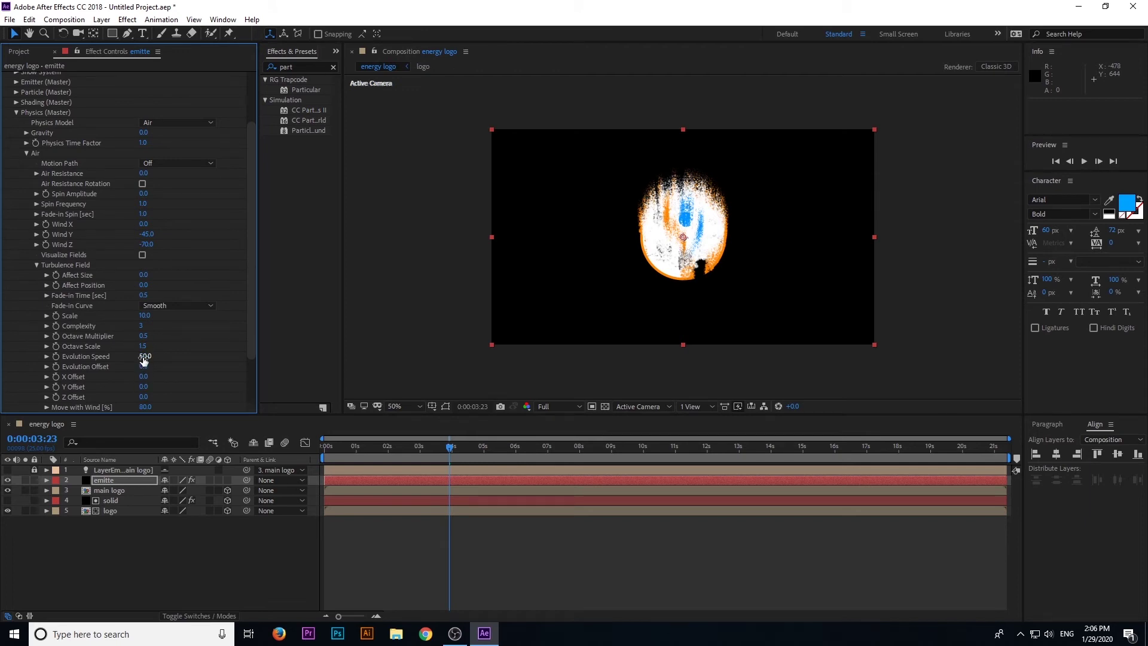
left_click(142, 284)
type("200")
key("Return")
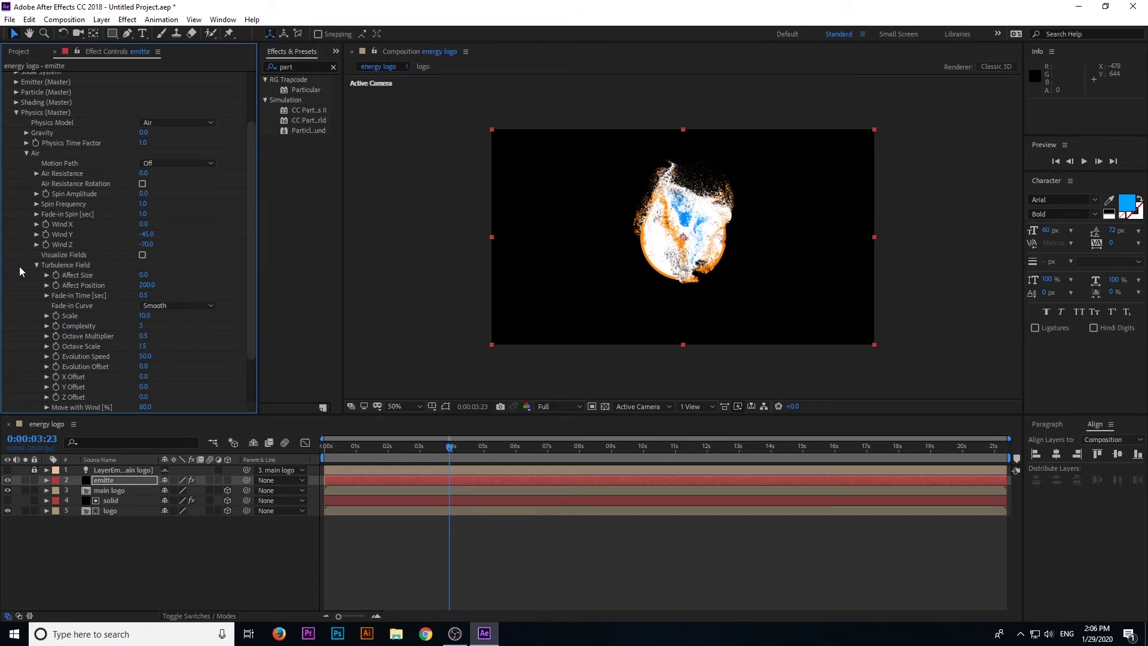
left_click(36, 265)
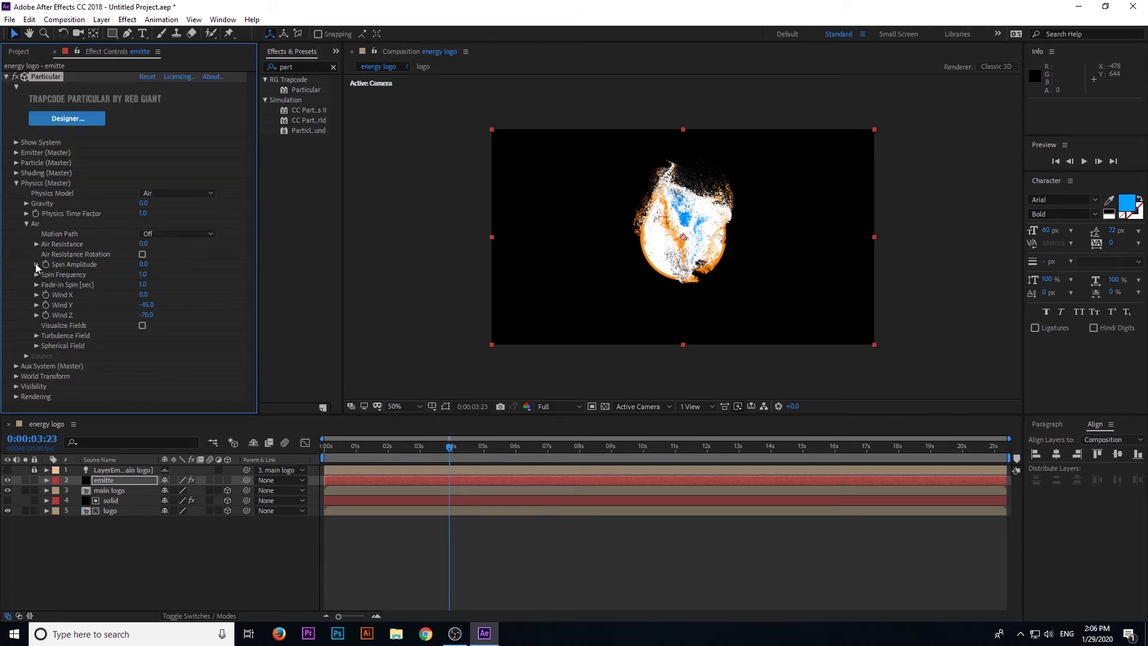
left_click(16, 183)
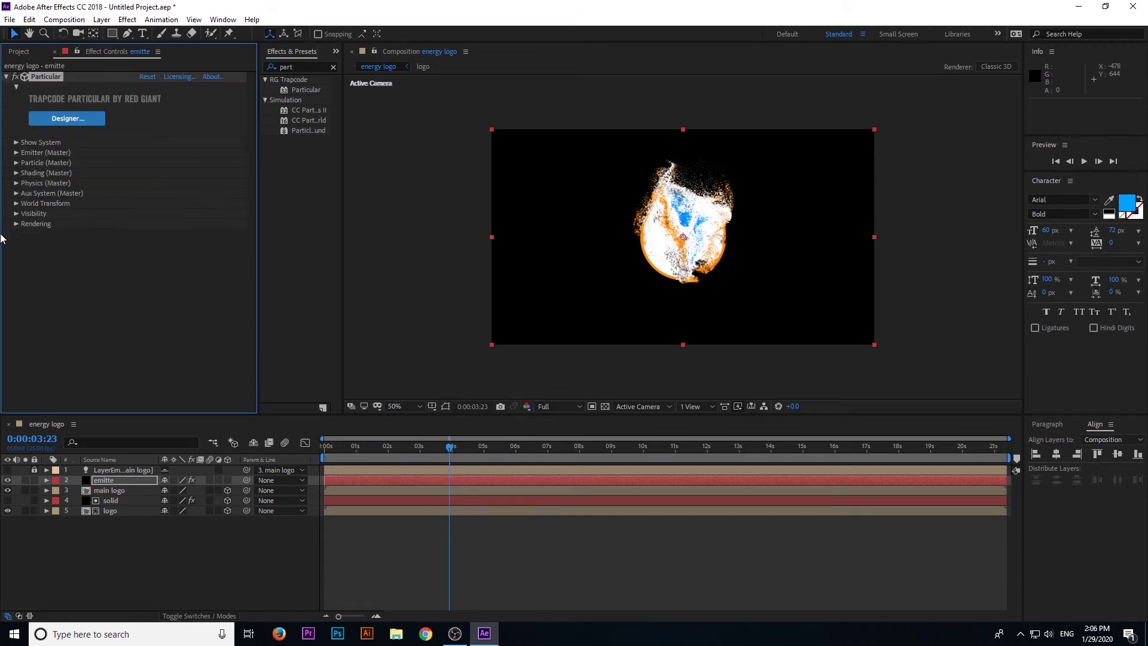
- Expand the Aux System settings and bring up its emission options
left_click(15, 194)
scroll(58, 305, "down", 2)
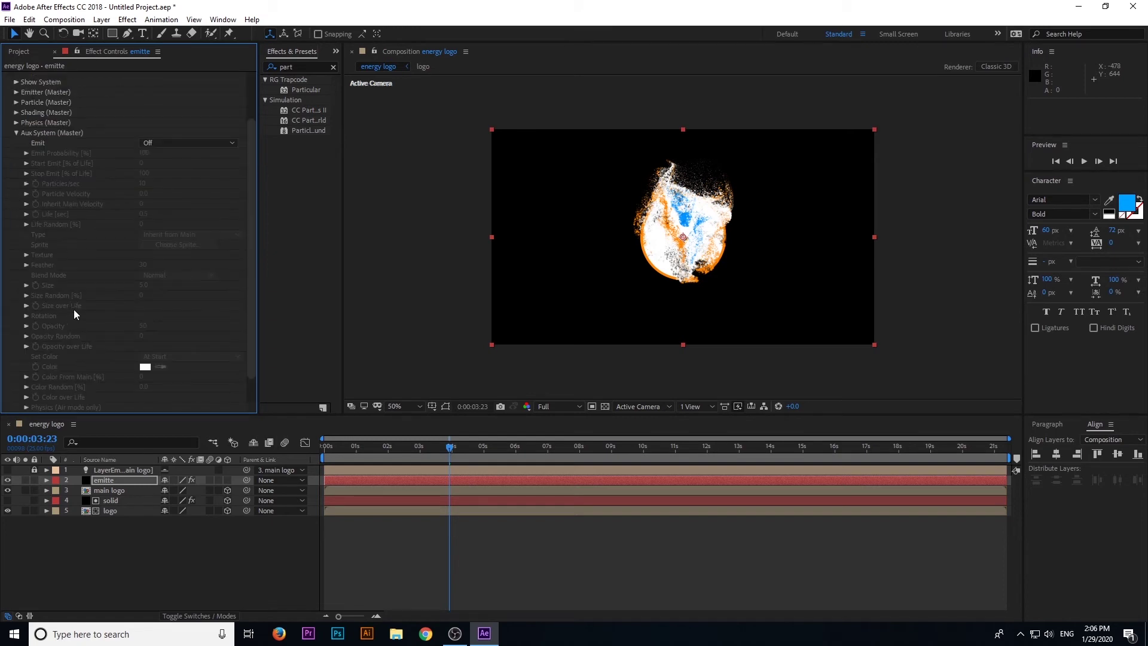
left_click(169, 142)
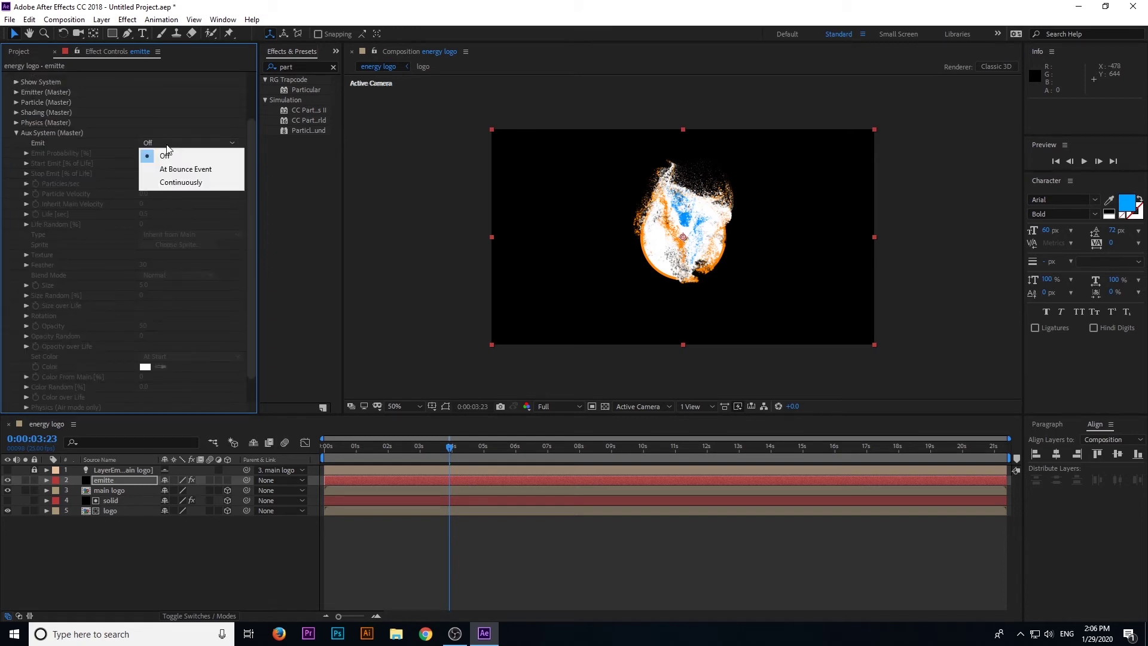
- Make the Aux System emit continuously at size 1 with Color From Main 100%, then check a later frame
left_click(171, 182)
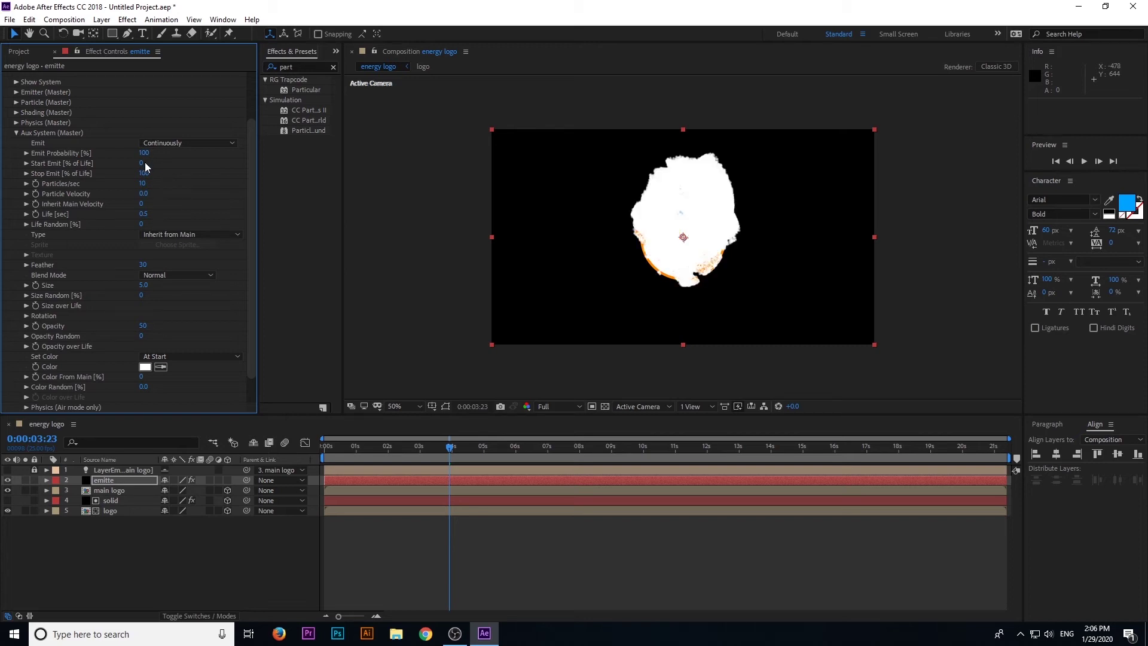
left_click(143, 285)
type("10")
key("Return")
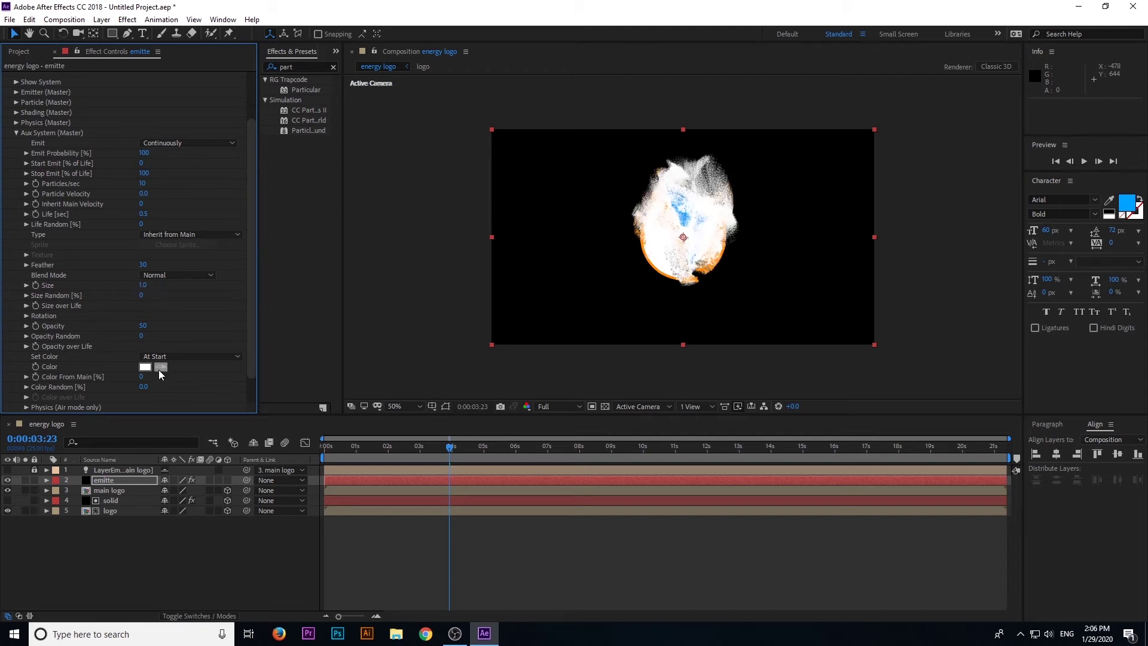
left_click_drag(151, 377, 222, 374)
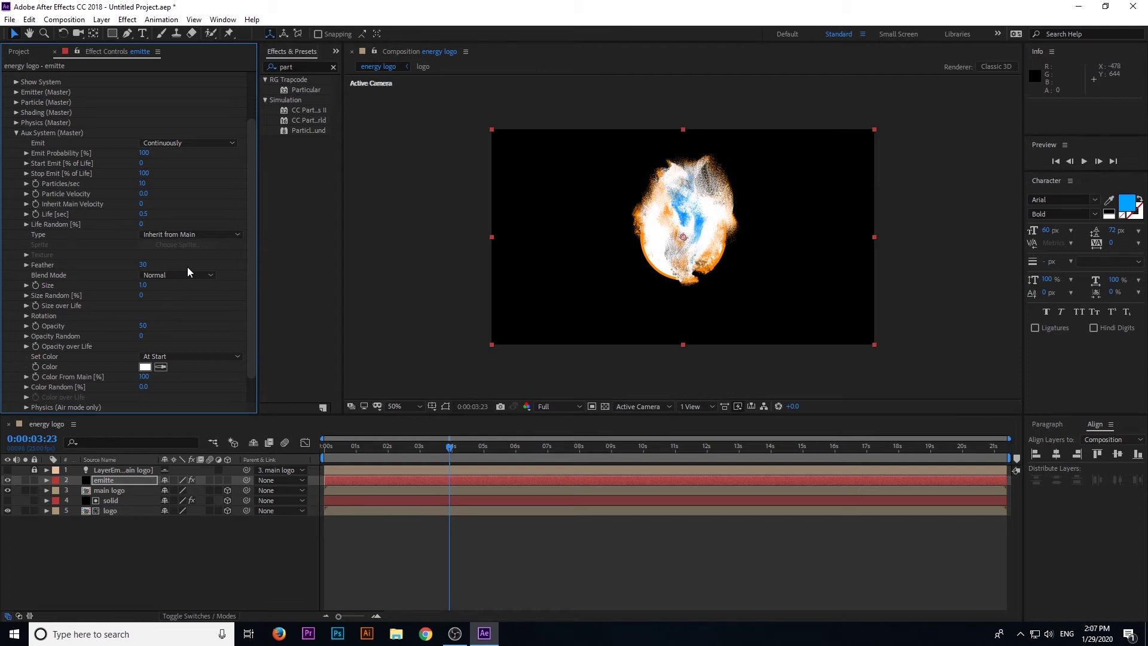
mouse_move(449, 446)
left_mouse_down()
mouse_move(330, 457)
mouse_move(459, 463)
left_mouse_up()
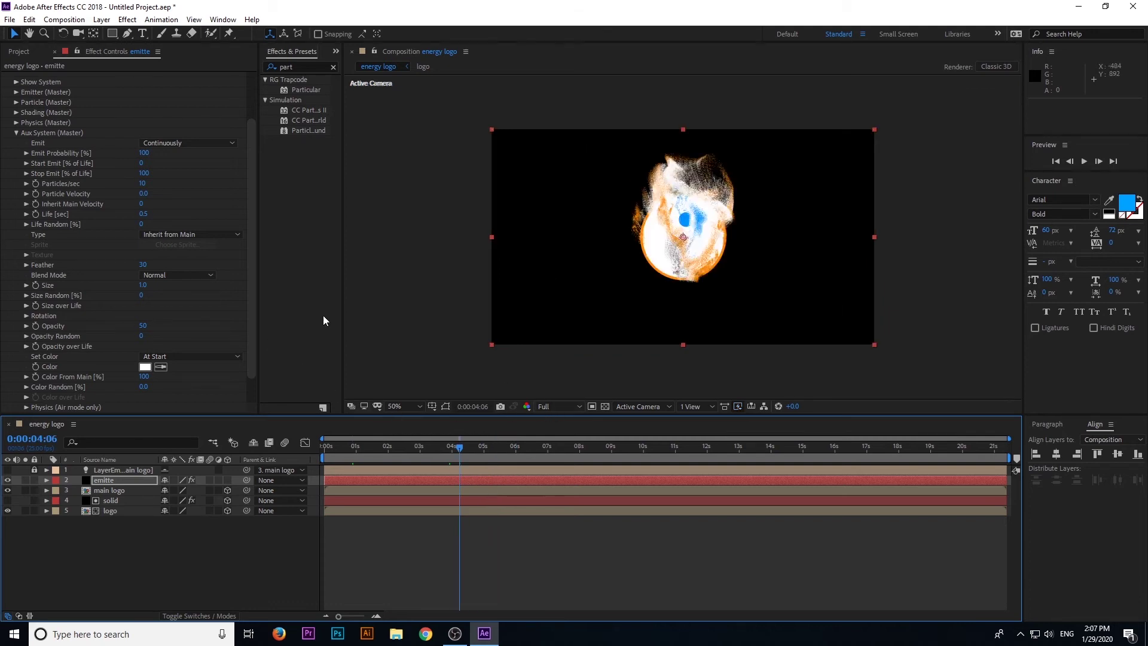
- In Aux System Physics, set Wind Affect to 100% and Turbulence Position to 200
scroll(120, 280, "down", 1)
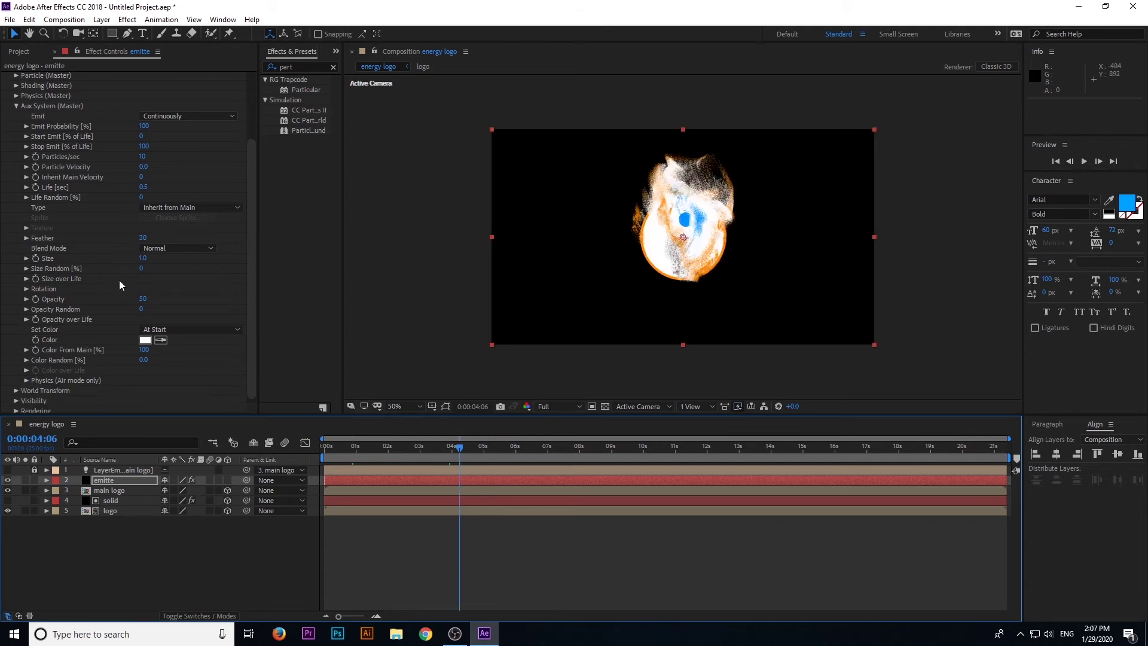
left_click(26, 381)
scroll(119, 299, "down", 2)
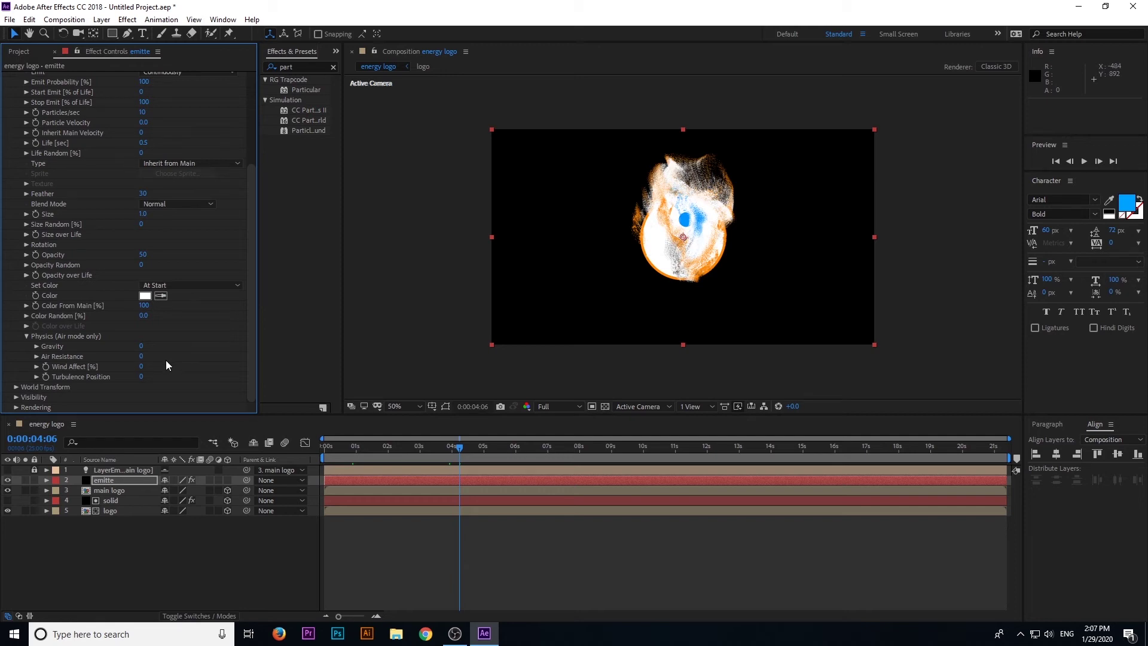
left_click(142, 365)
type("100")
key("Return")
left_click(141, 376)
type("200")
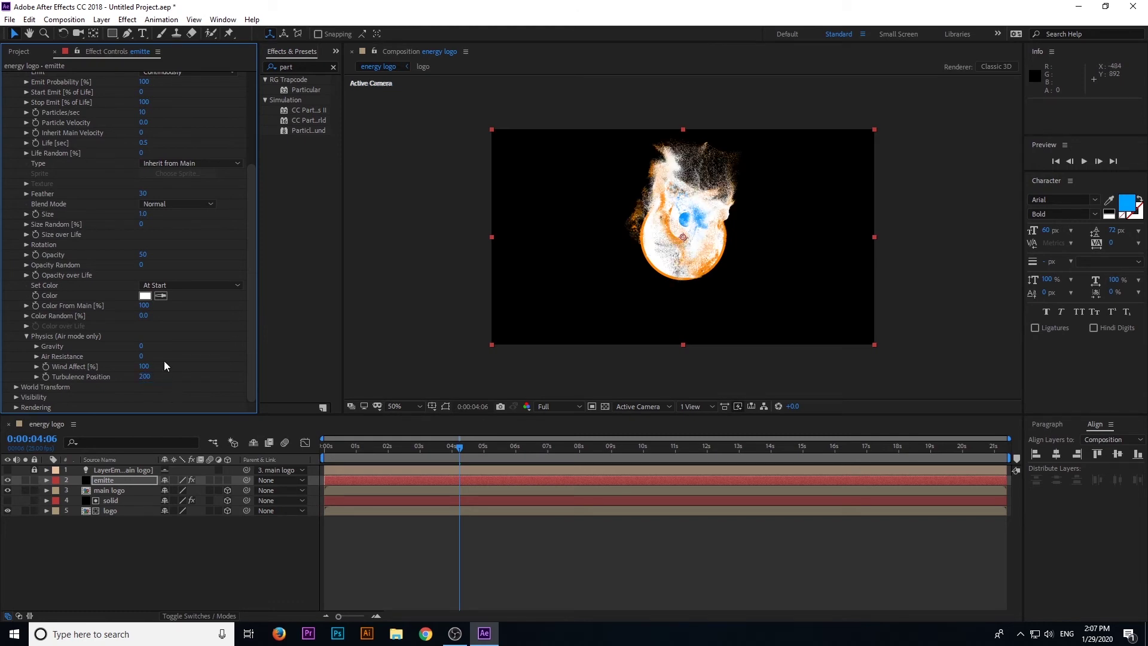
scroll(38, 292, "up", 4)
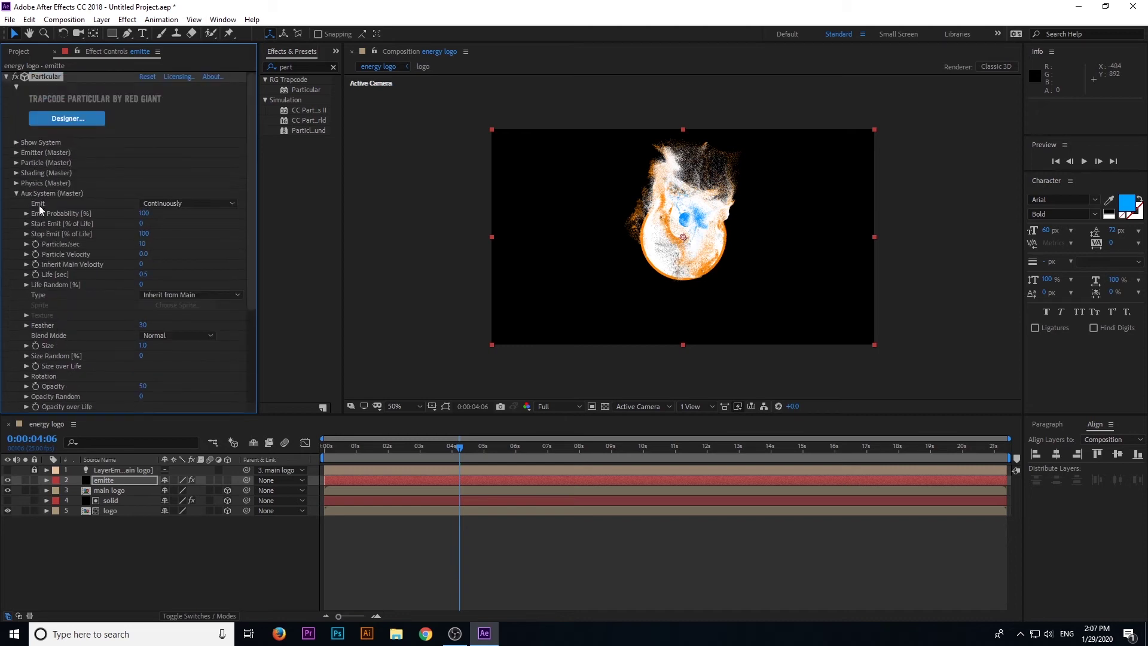
- Collapse the Aux System and search Effects & Presets for 'cc ve'
left_click(16, 193)
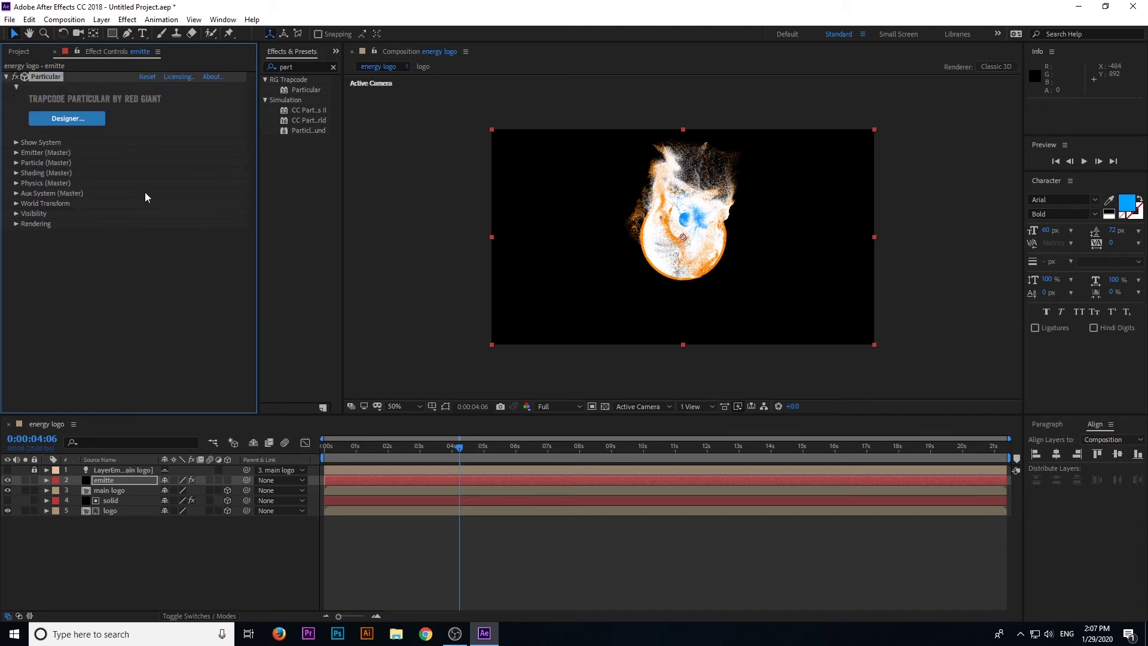
left_click(333, 67)
left_click(302, 68)
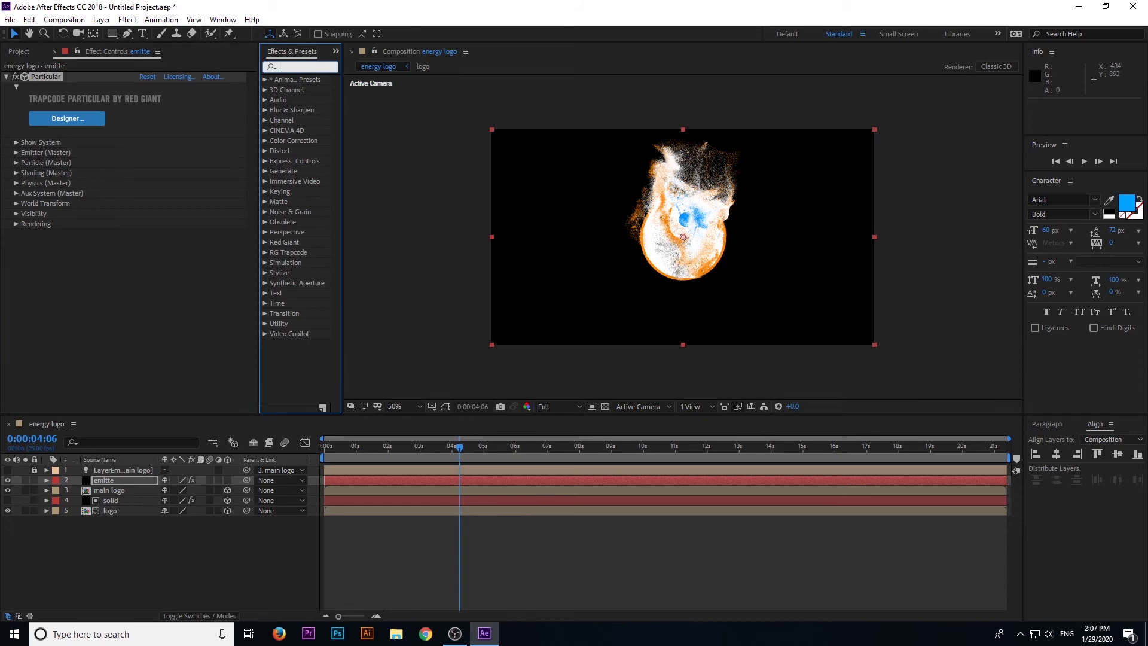
type("ve")
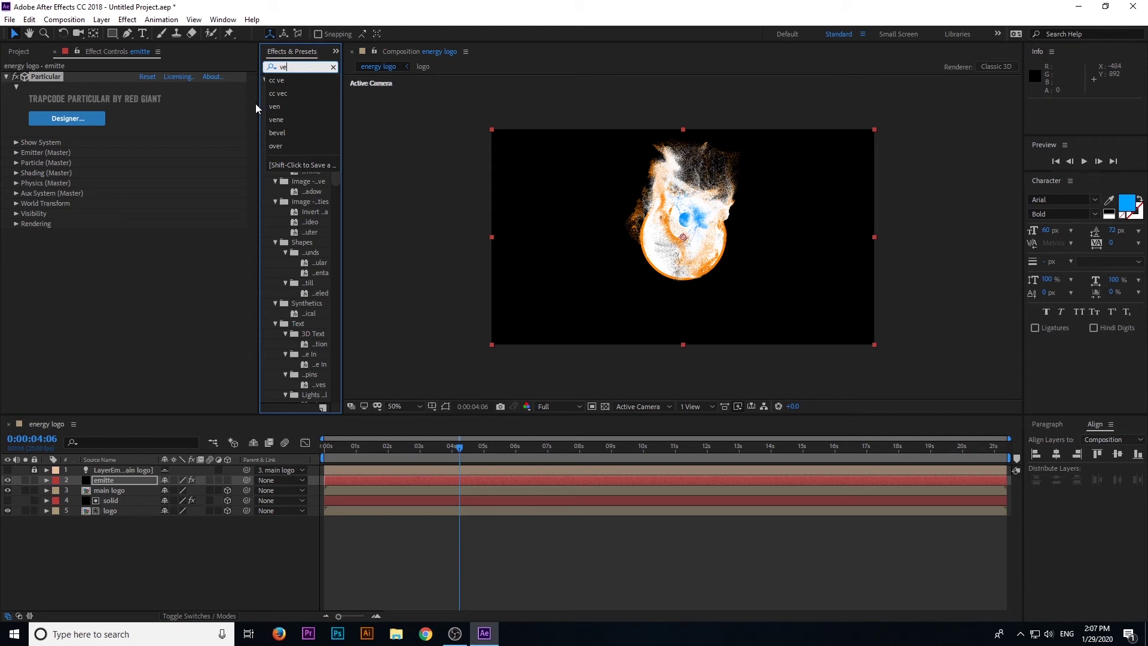
left_click_drag(256, 103, 198, 109)
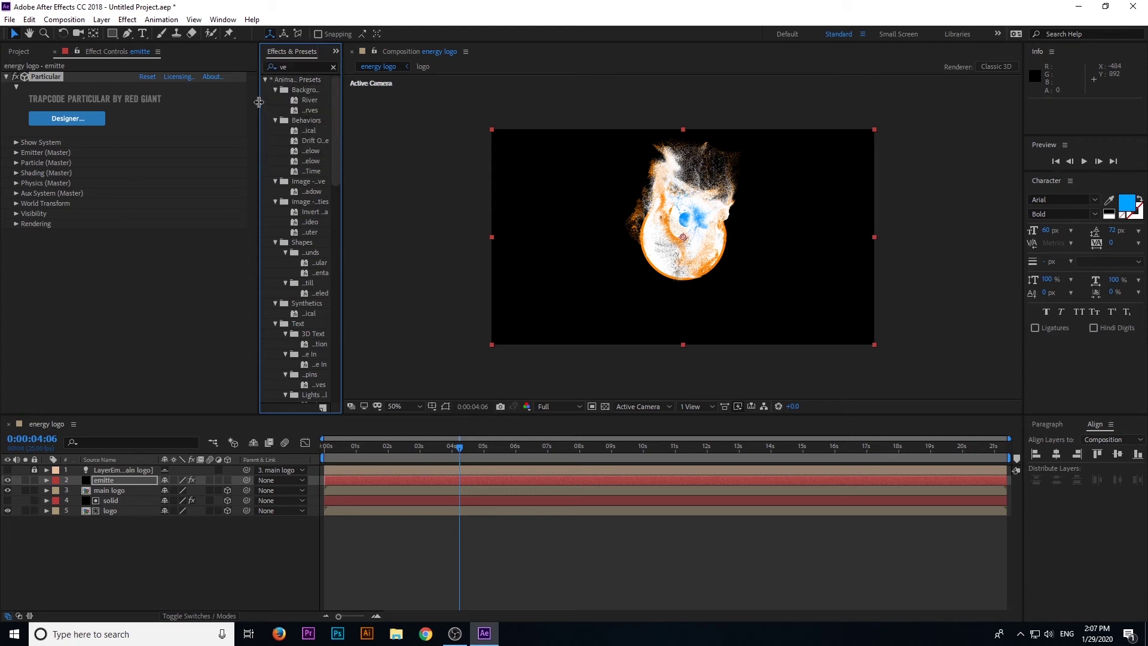
left_click(266, 67)
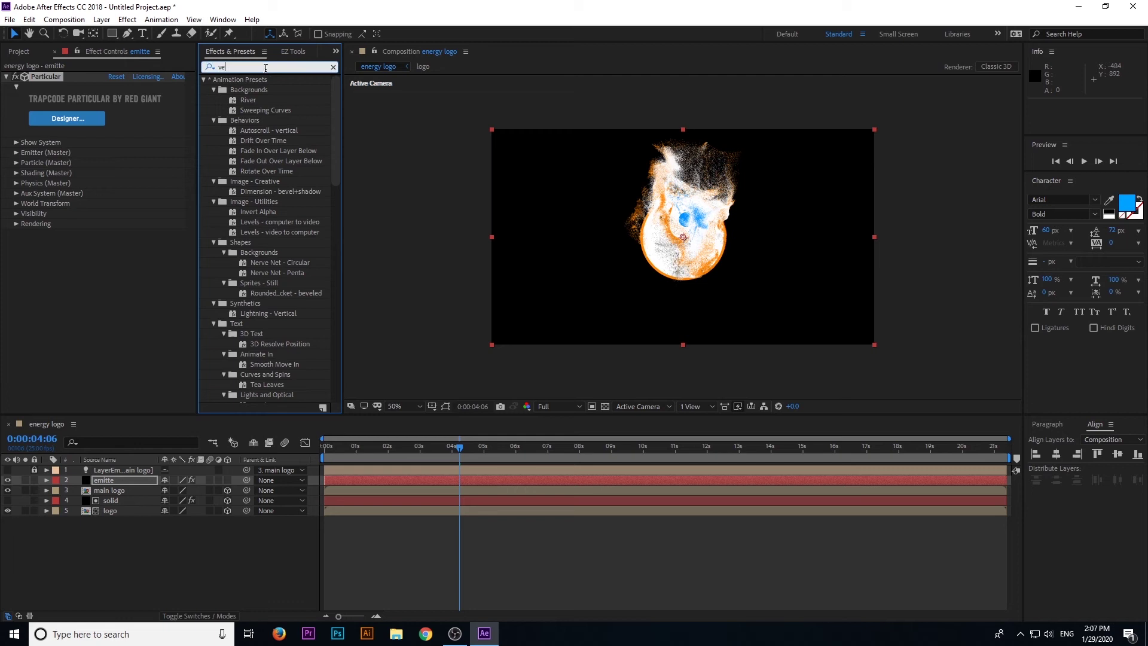
key("BackSpace")
key("BackSpace")
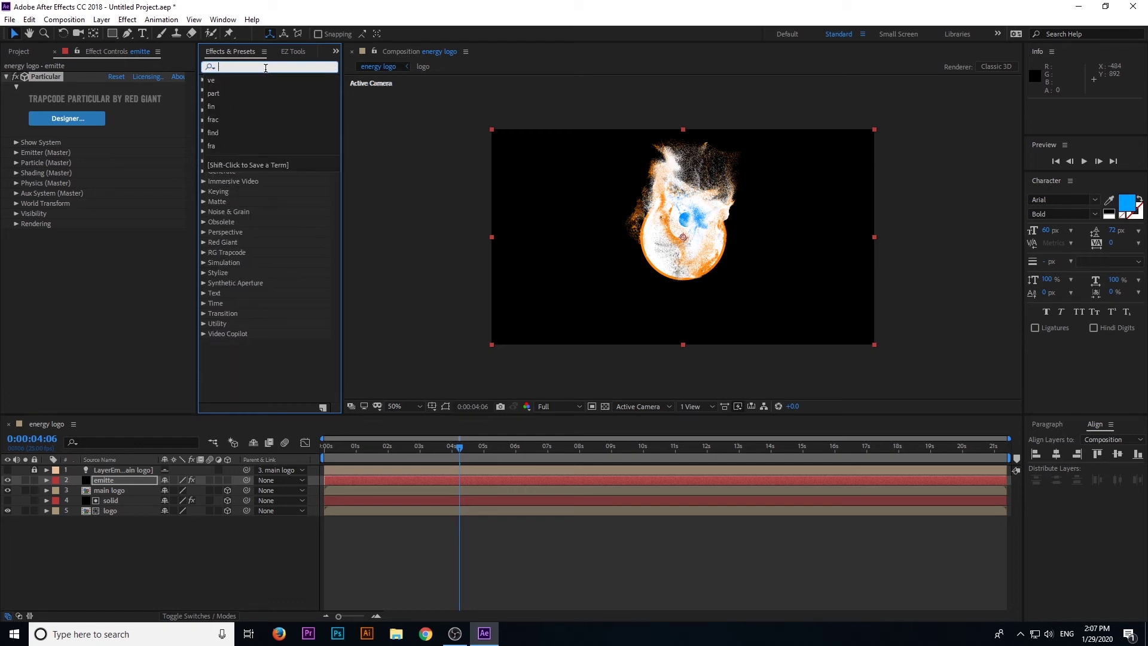
type("cc ve")
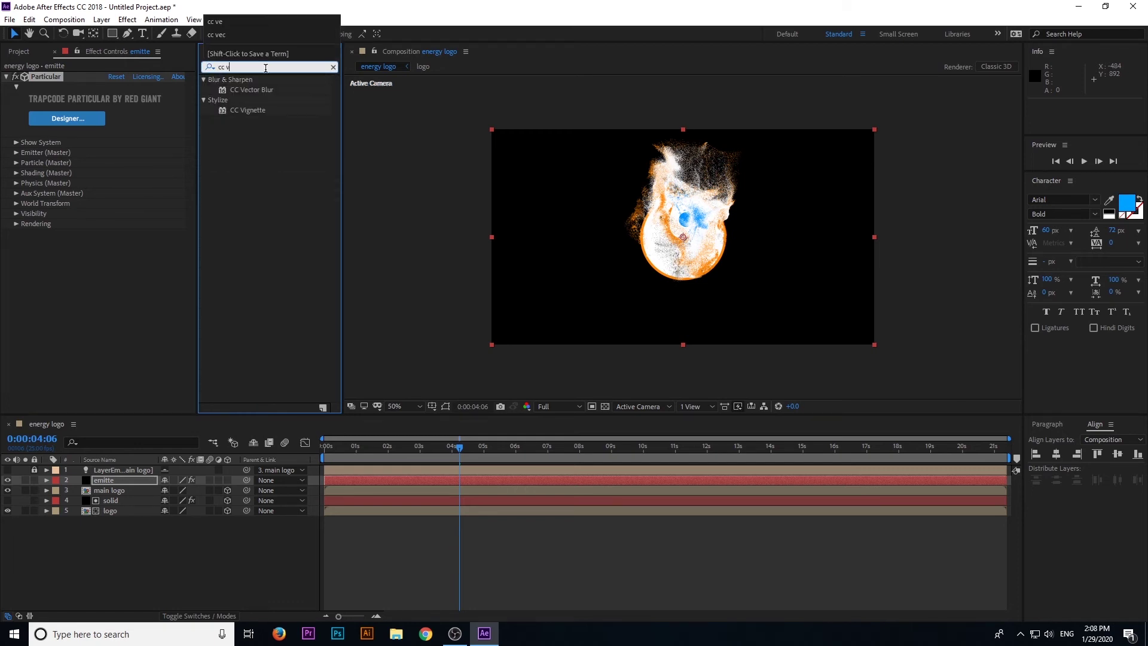
- Apply CC Vector Blur below Particular and set its Amount to 20
left_click_drag(257, 90, 91, 279)
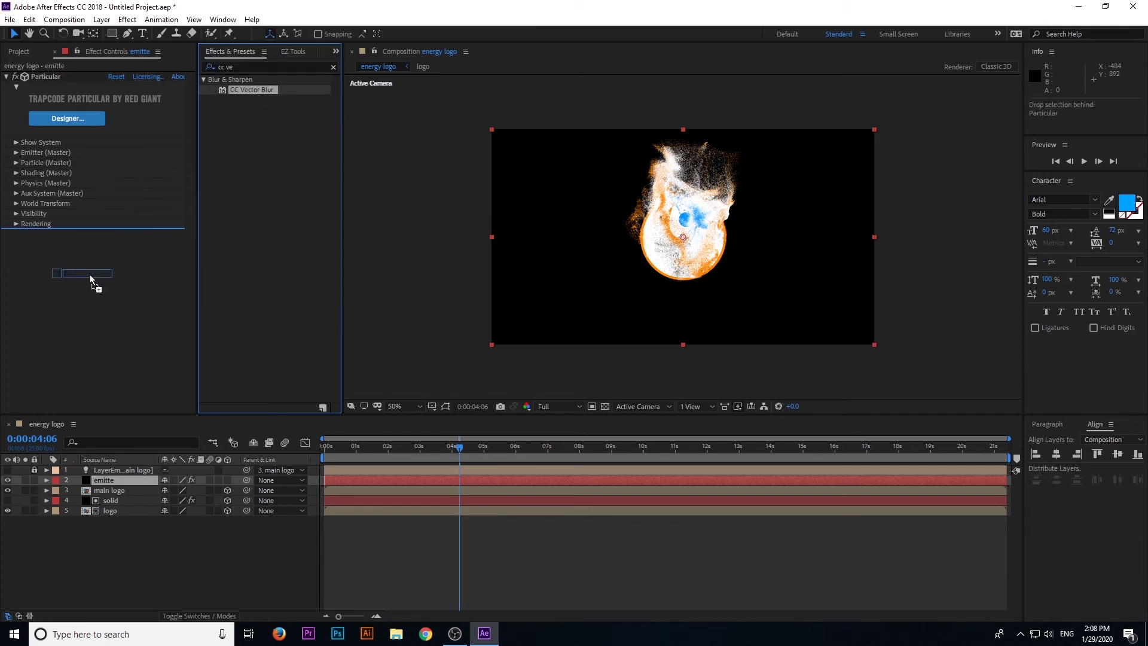
left_click_drag(90, 276, 90, 276)
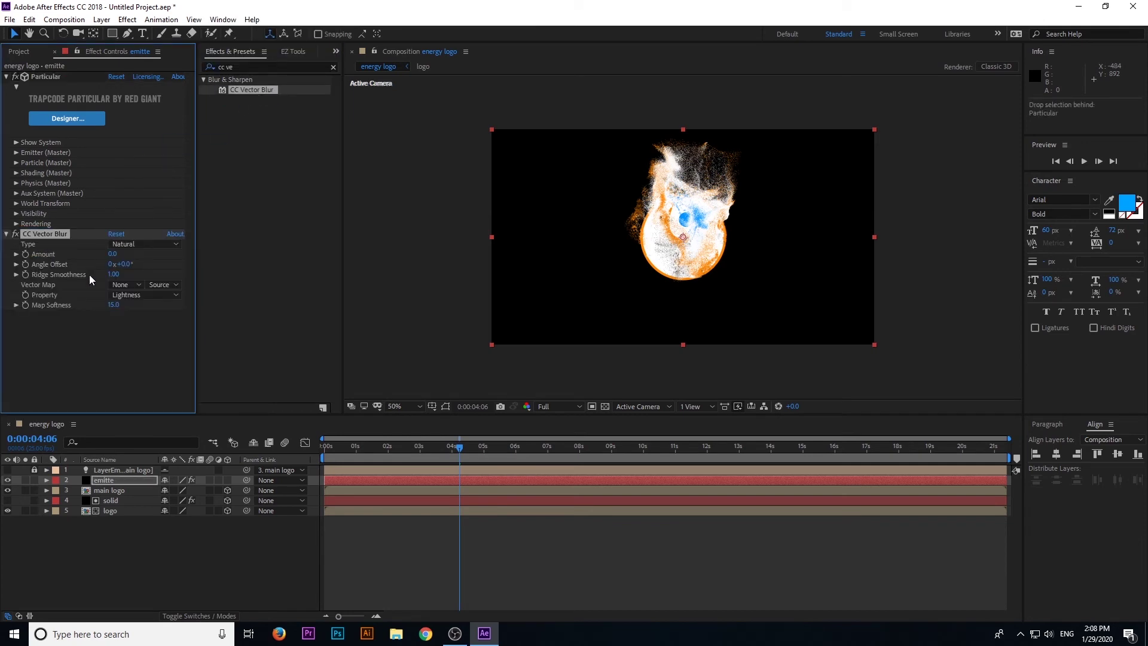
left_click(114, 254)
type("20")
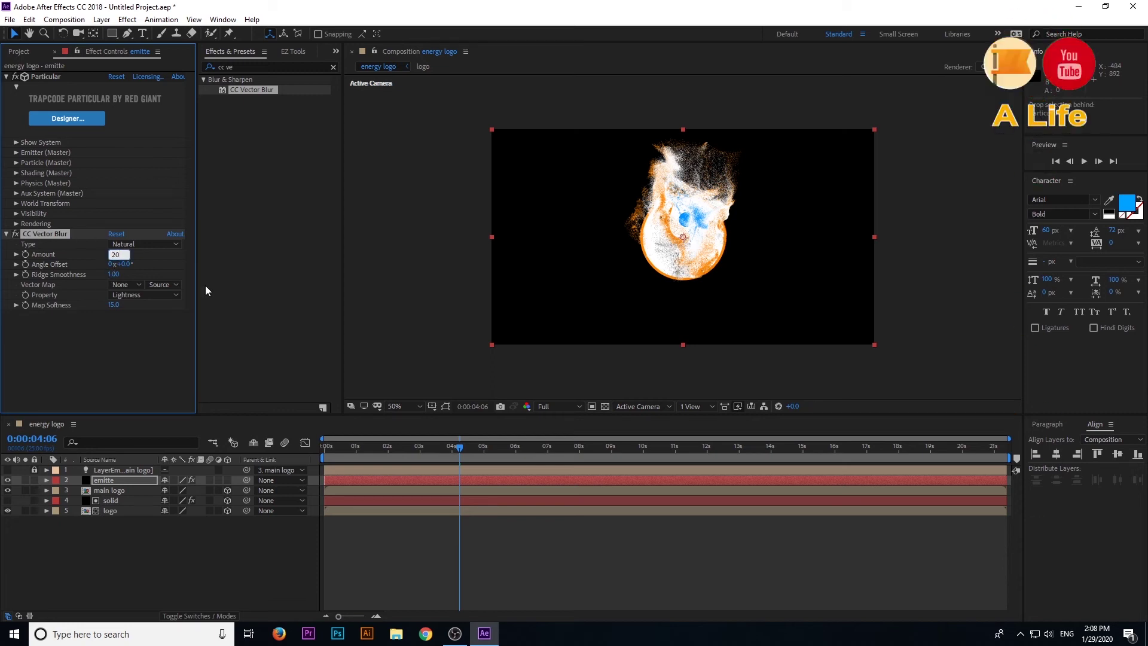
left_click(228, 321)
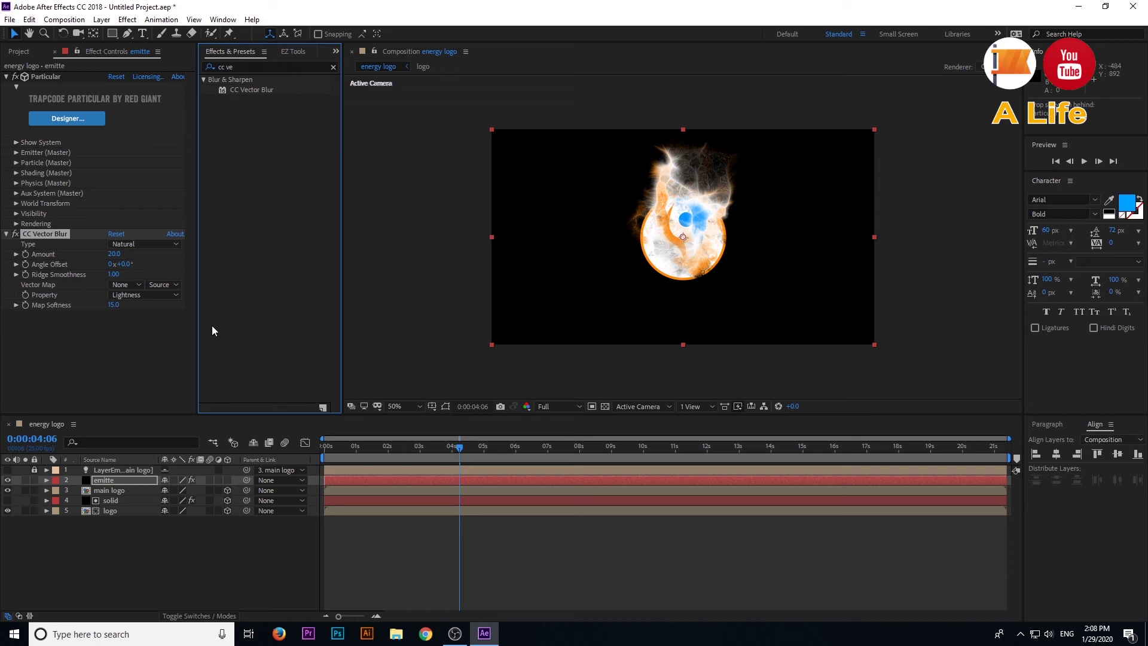
- Add Glow below CC Vector Blur with Threshold 40, Radius 30 and Intensity 5
left_click(247, 67)
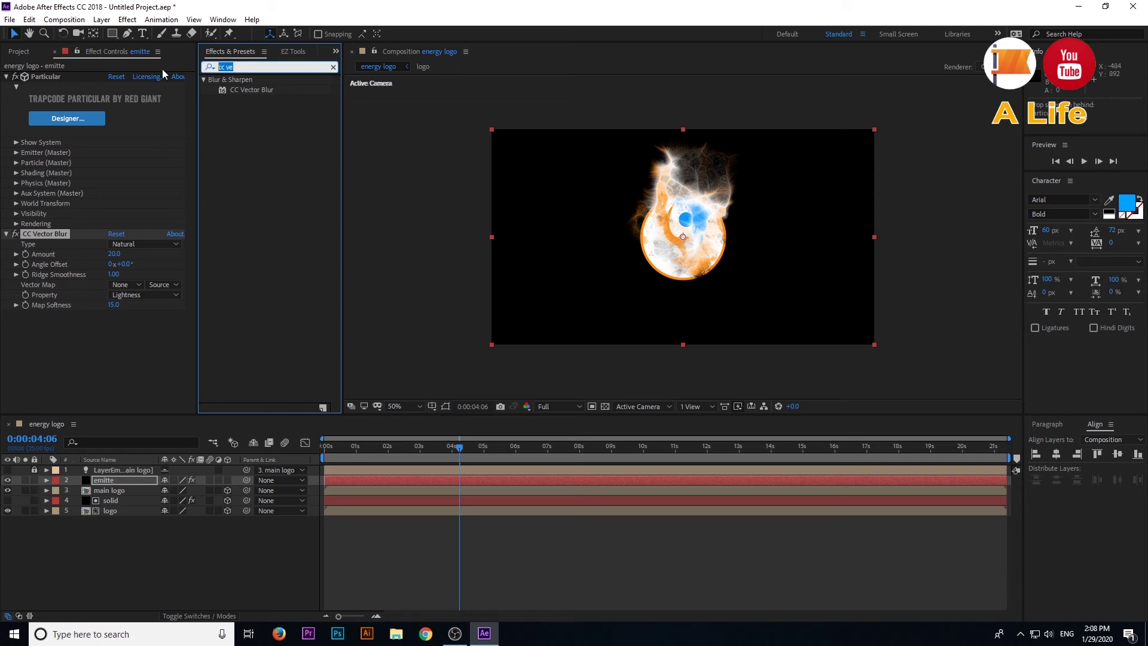
type("glow")
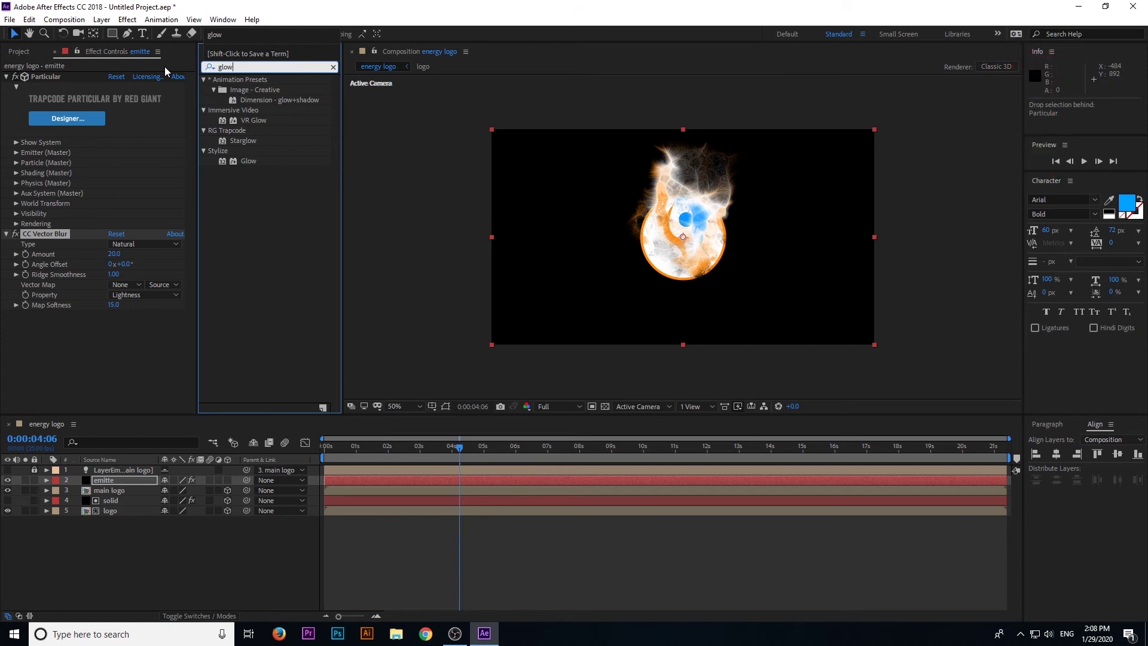
left_click_drag(238, 161, 96, 343)
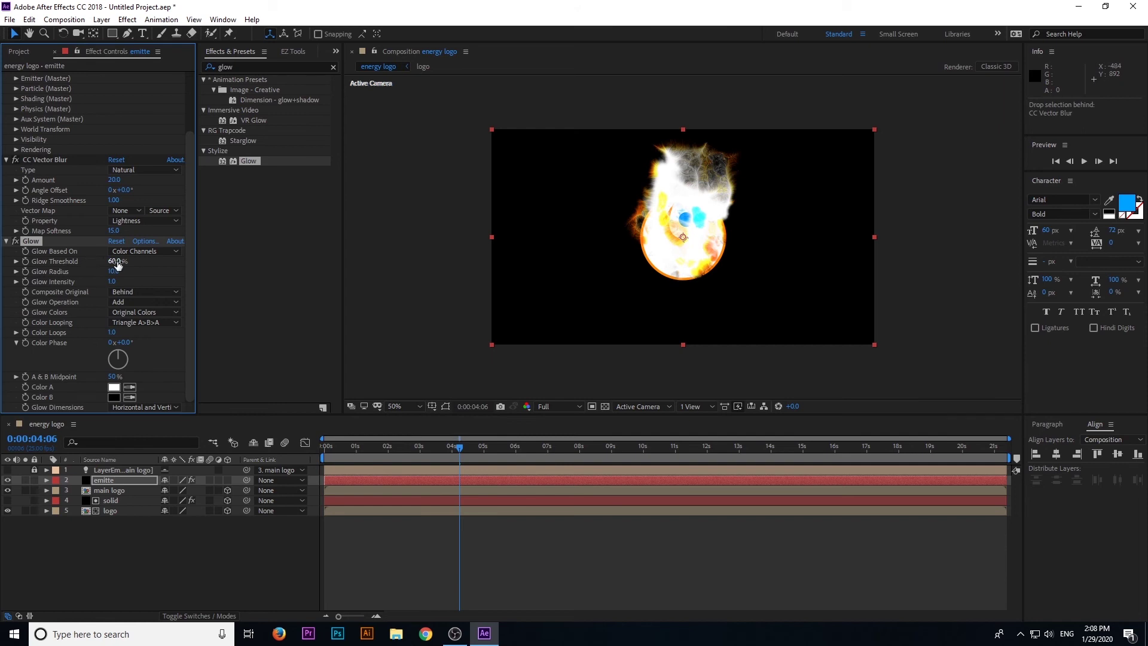
left_click(115, 261)
type("40")
left_click(113, 271)
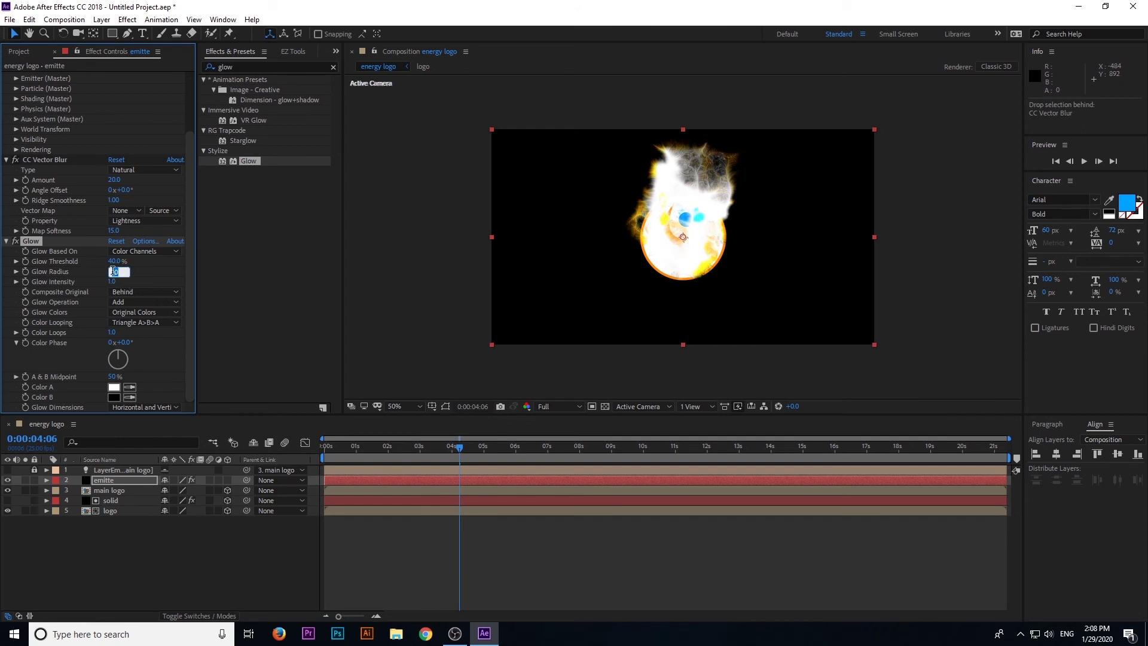
type("30")
left_click(259, 274)
left_click(112, 281)
type("5")
key("Return")
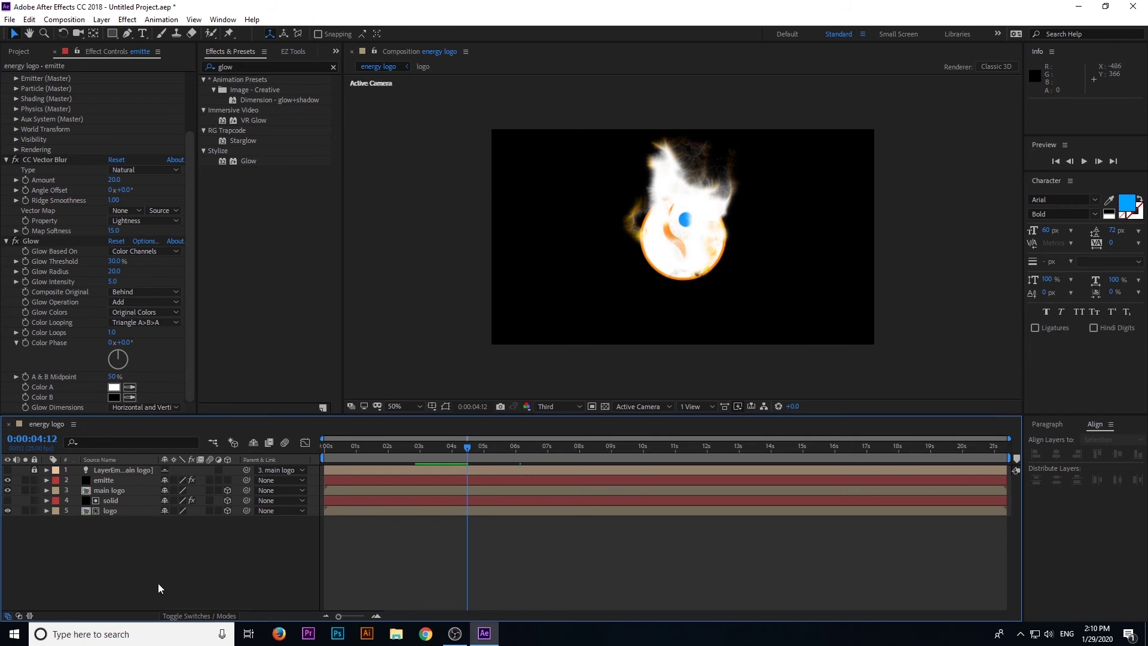
- Create a new camera layer, Camera 1, using the 35mm lens preset
right_click(159, 584)
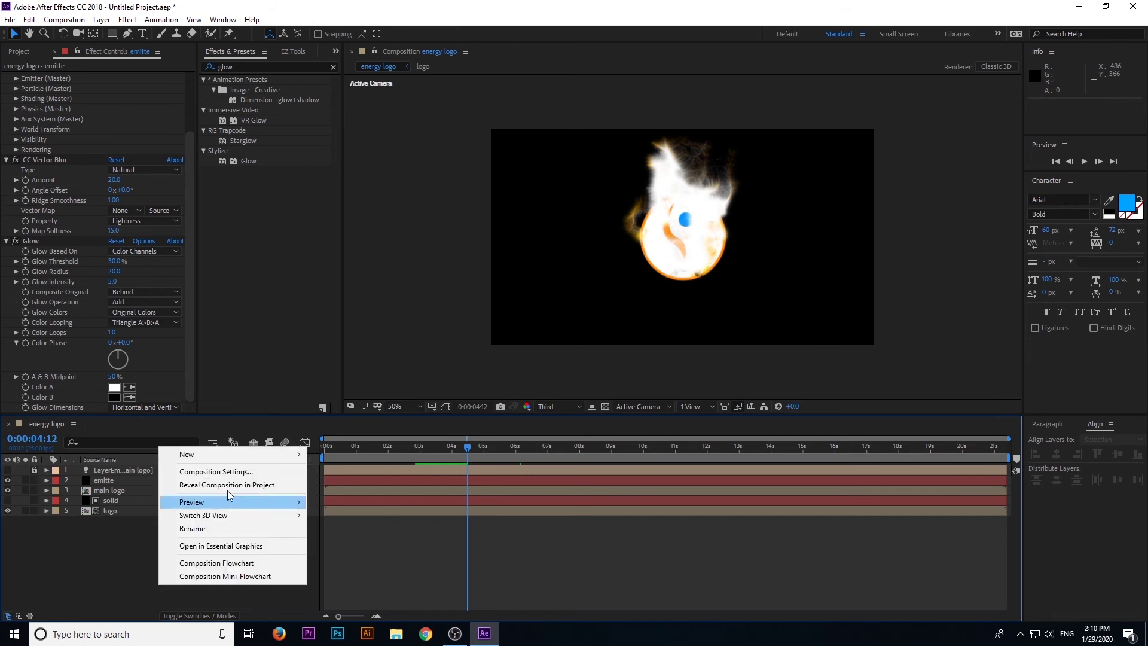
mouse_move(249, 458)
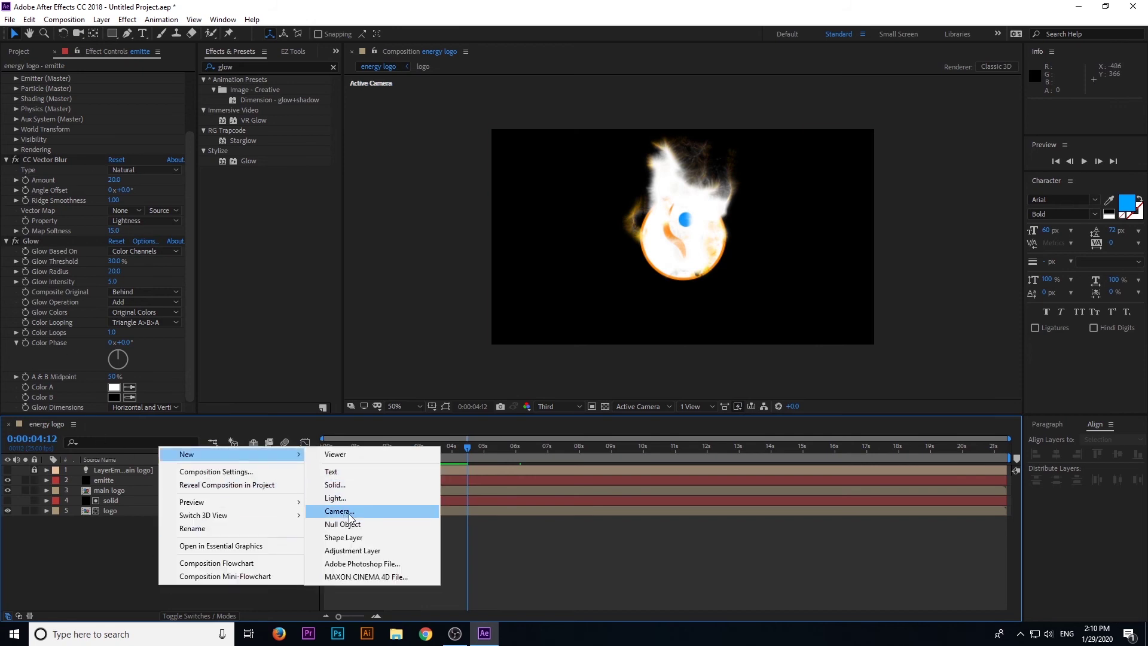
left_click(340, 511)
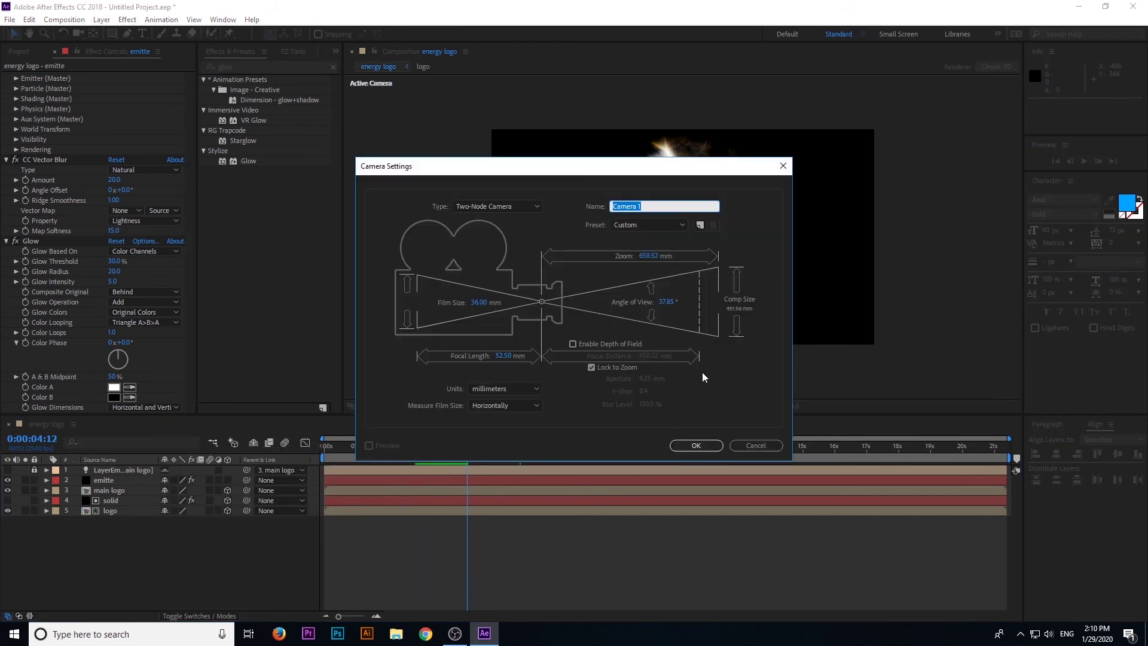
left_click(654, 225)
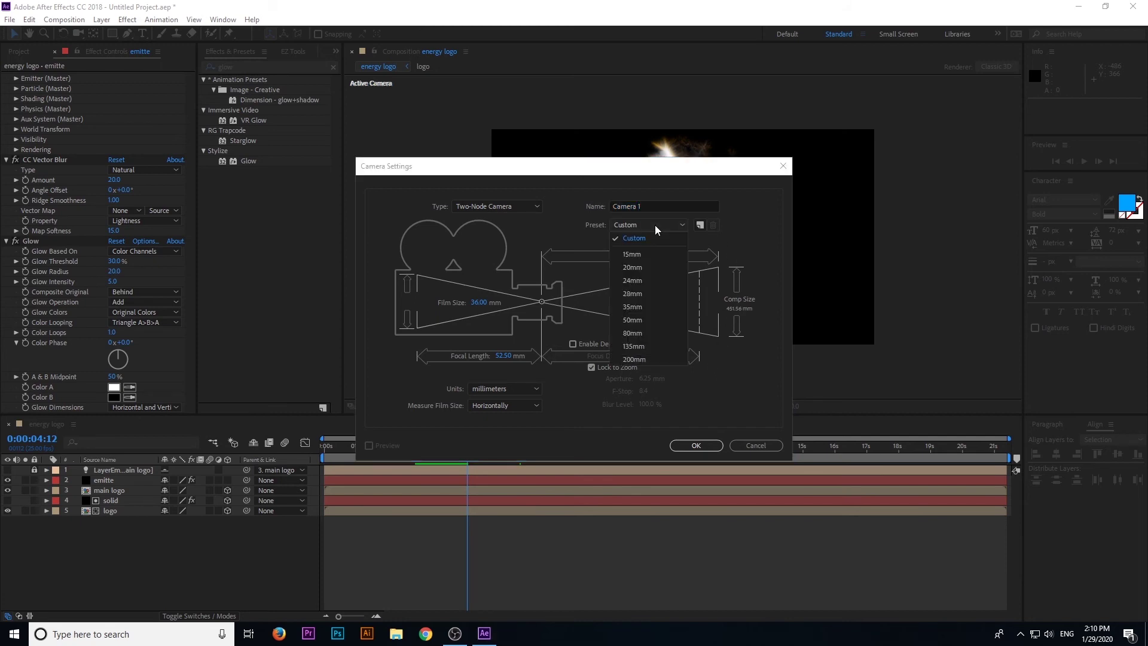
left_click(639, 306)
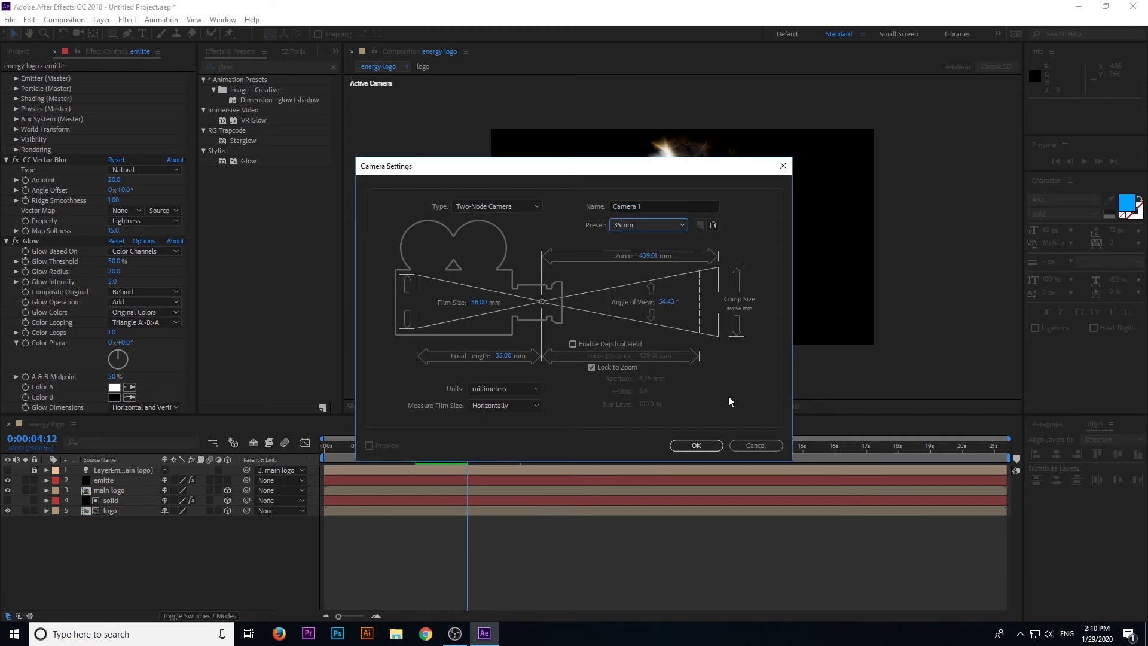
left_click(697, 445)
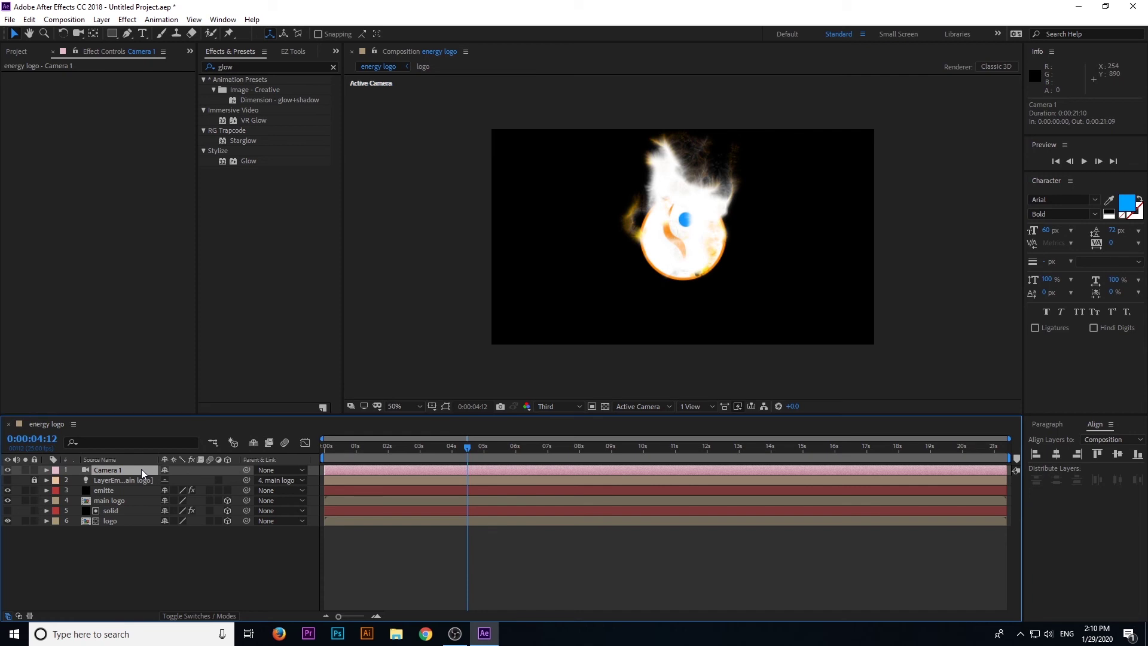
- Keyframe Camera 1's Position near eight seconds, then set Z to -1200 at the start
key("p")
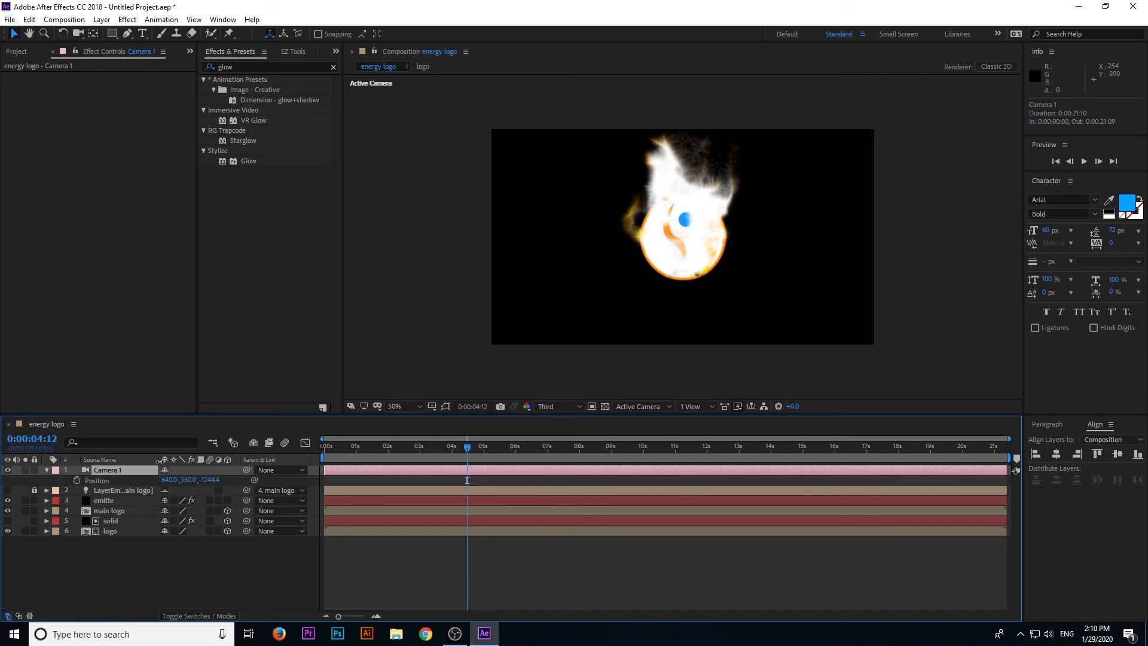
left_click_drag(473, 449, 1014, 479)
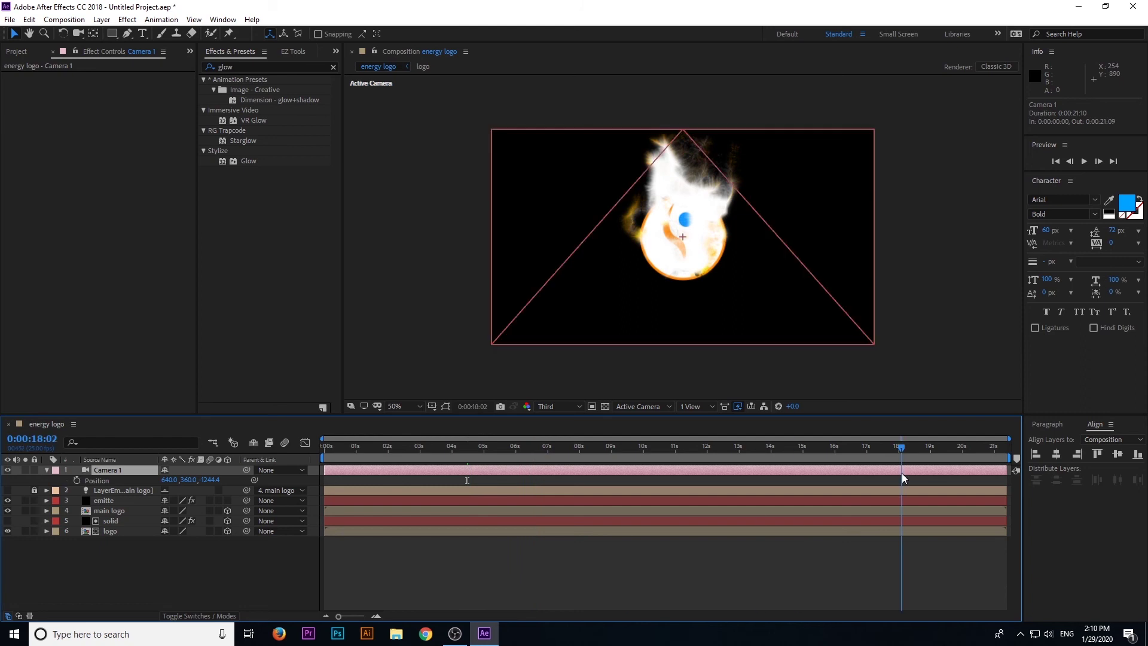
left_click_drag(1012, 482, 584, 495)
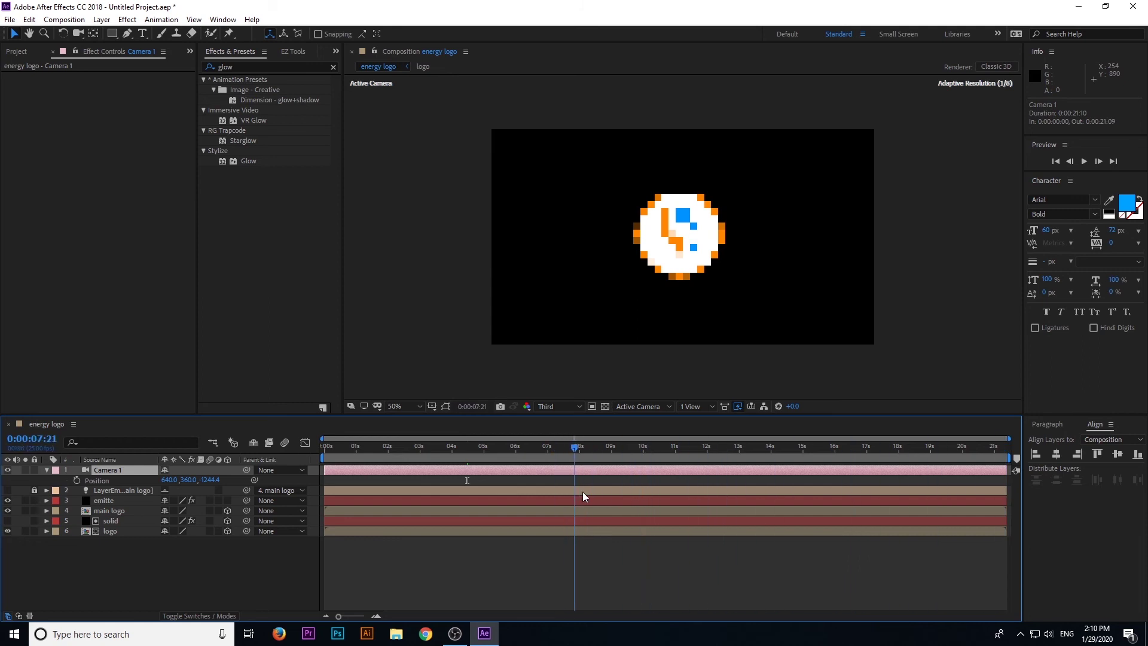
left_click_drag(584, 497, 578, 453)
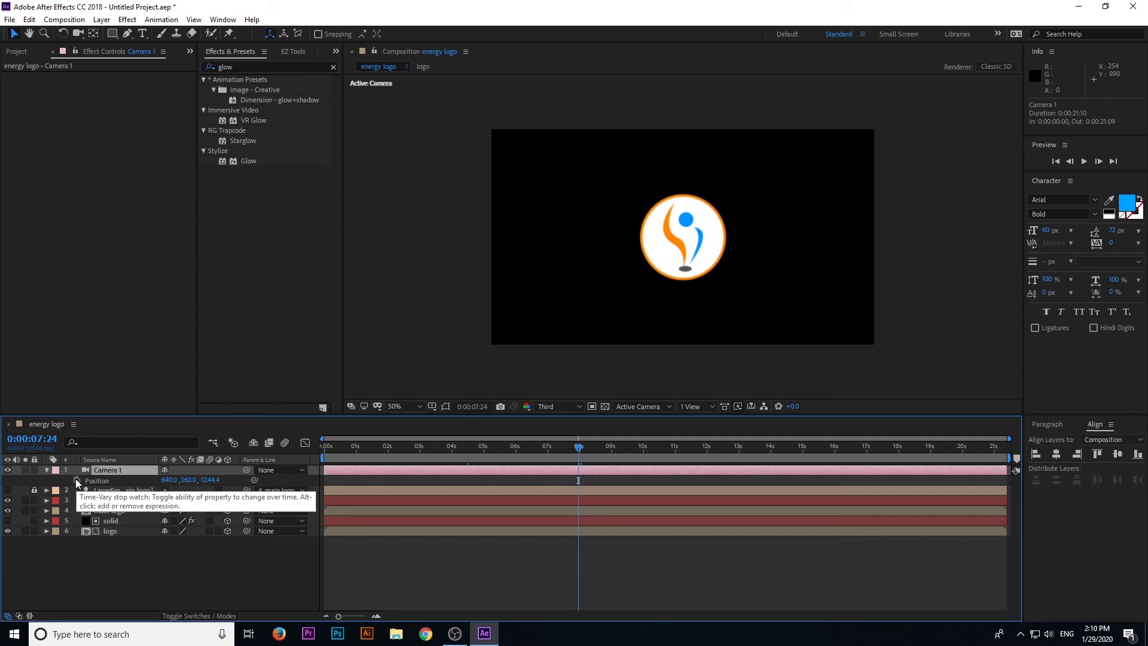
left_click(75, 478)
left_click_drag(578, 450, 267, 447)
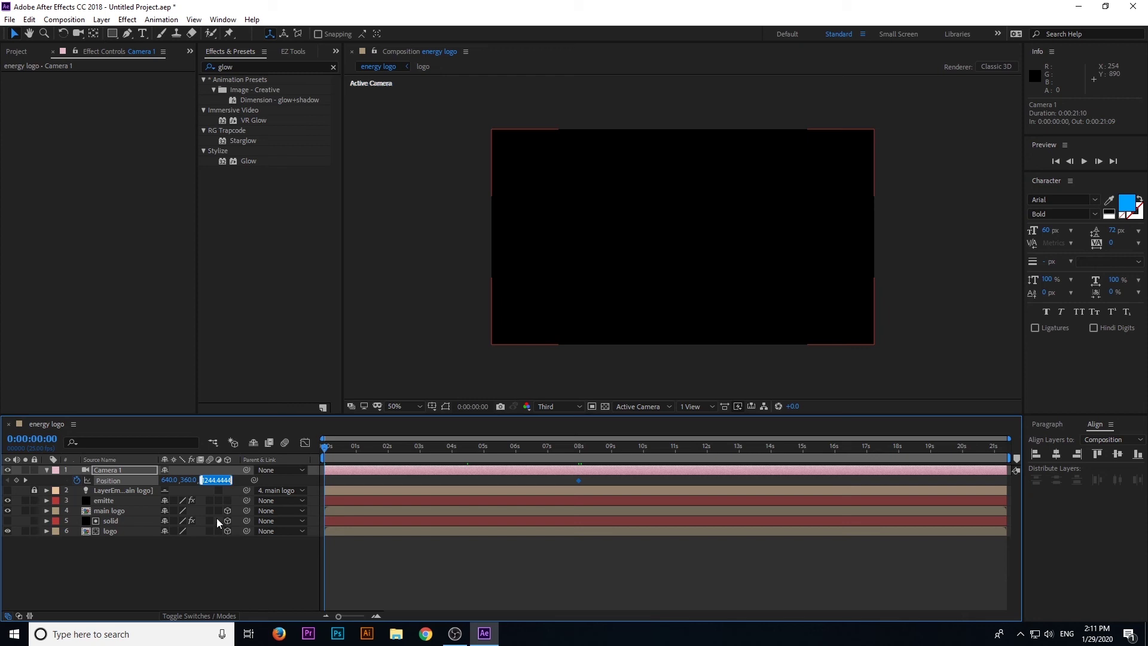
type("-")
type("1200")
key("Return")
- Scrub and play a preview of the camera push from the beginning
mouse_move(324, 456)
left_mouse_down()
mouse_move(501, 460)
mouse_move(323, 470)
left_mouse_up()
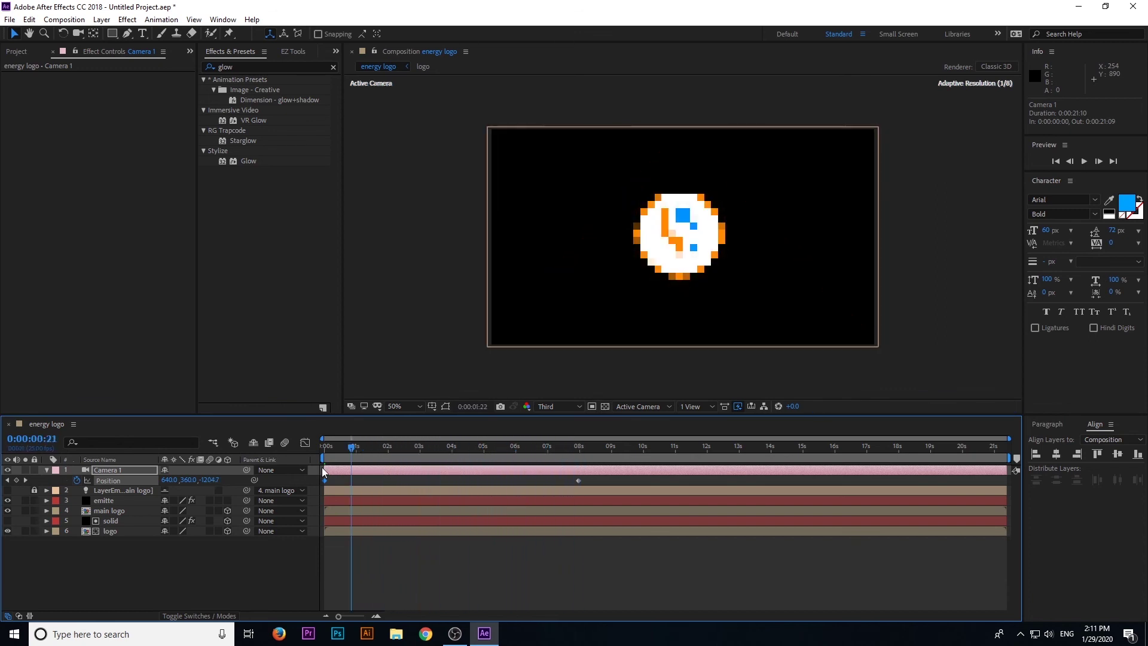
key("Home")
key("space")
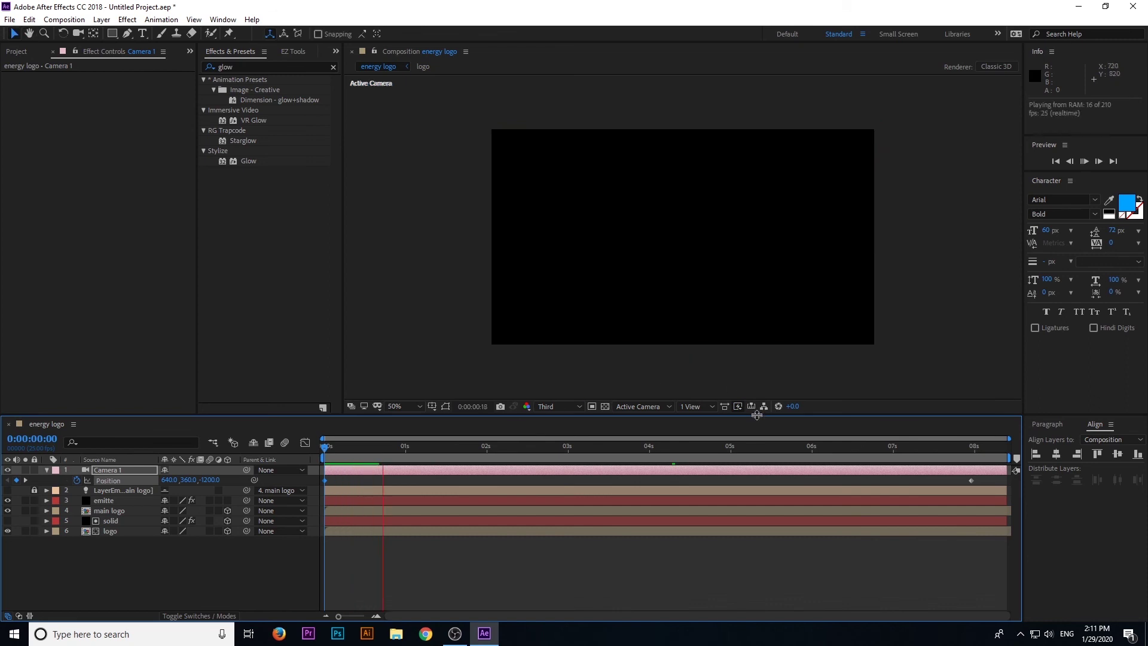
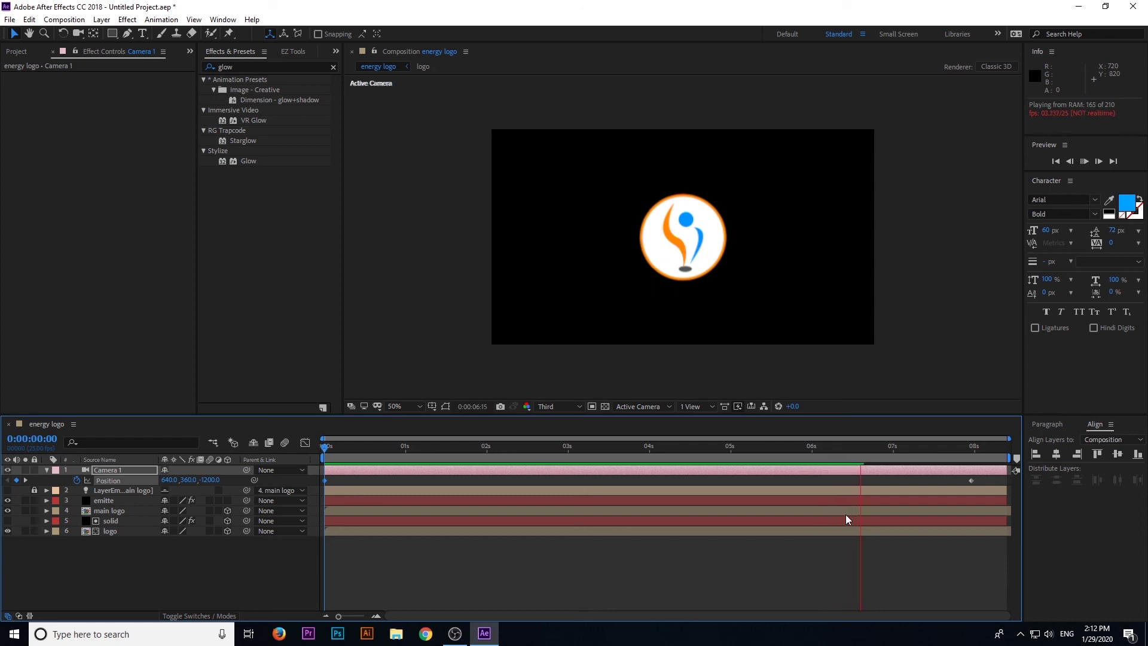
- Collapse the Camera 1 layer in the timeline to hide its Position property during preview
left_click(46, 470)
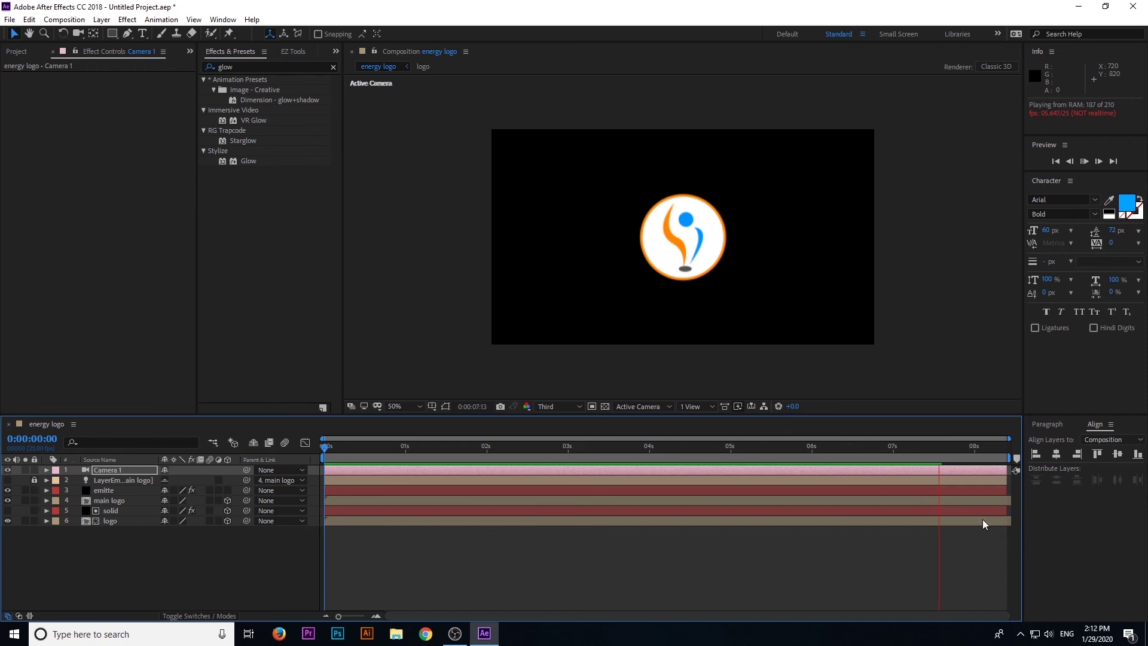